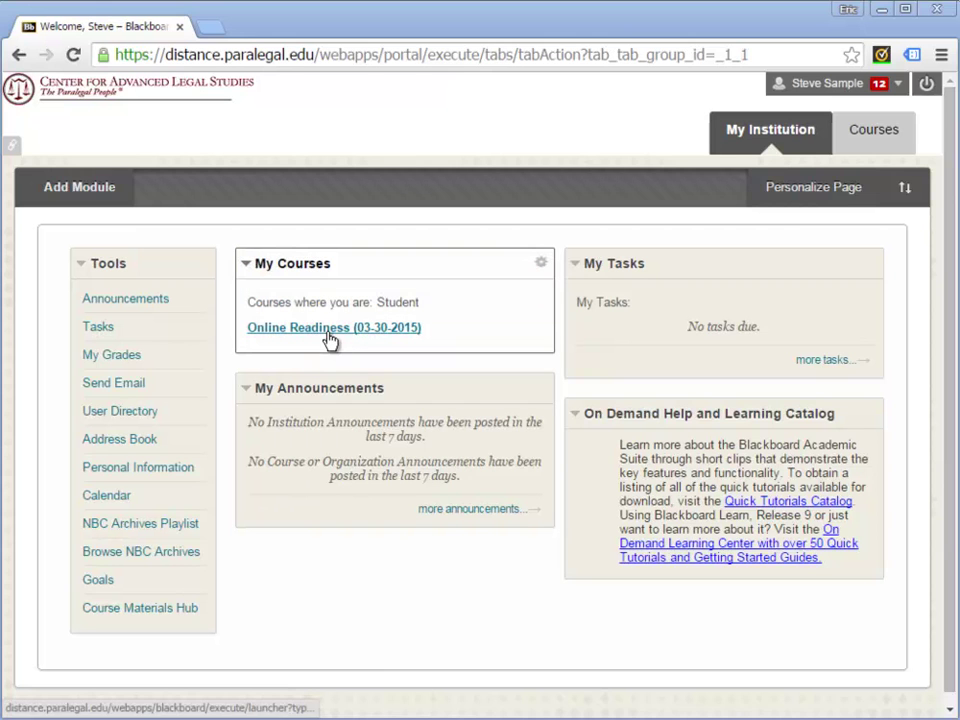
# Open the Web conferencing for 1st time users article from the Online Readiness course's Test Blackboard Collaborate folder
pyautogui.click(330, 338)
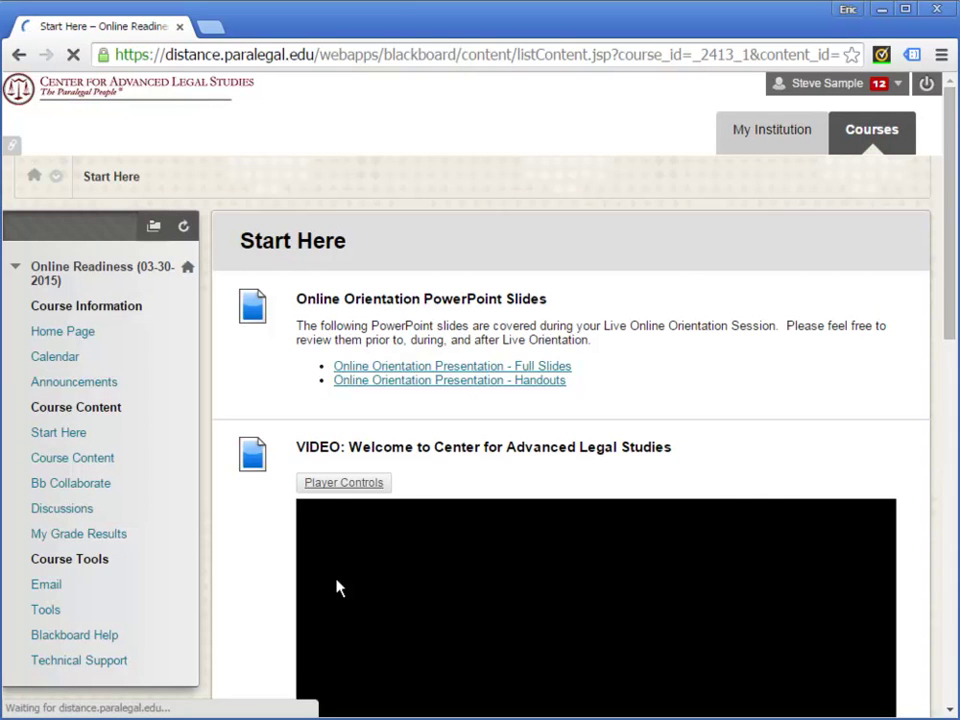
pyautogui.scroll(-5, 250, 568)
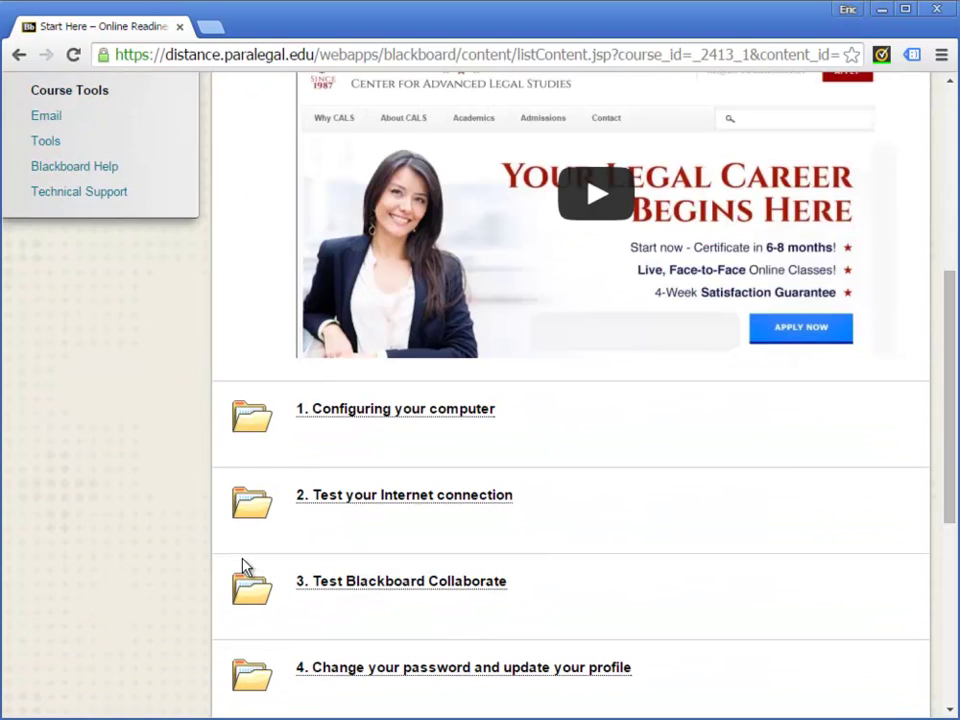
pyautogui.click(345, 592)
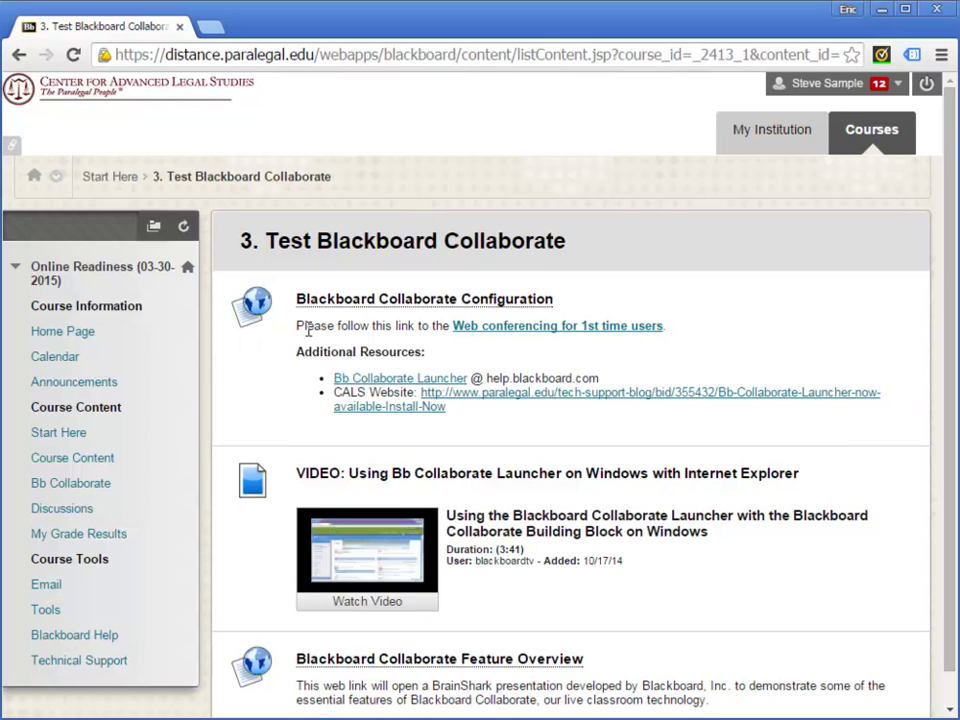
pyautogui.click(552, 330)
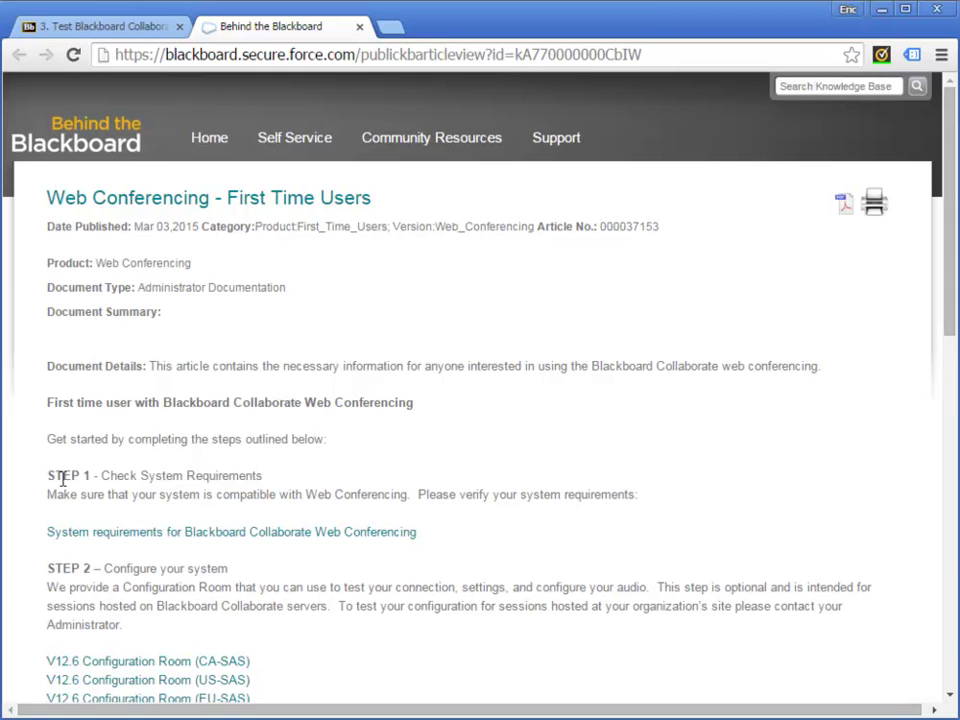
# Review the Blackboard Collaborate system requirements, including supported Windows and Mac browsers, Java versions and the recommended internet connection
pyautogui.click(186, 532)
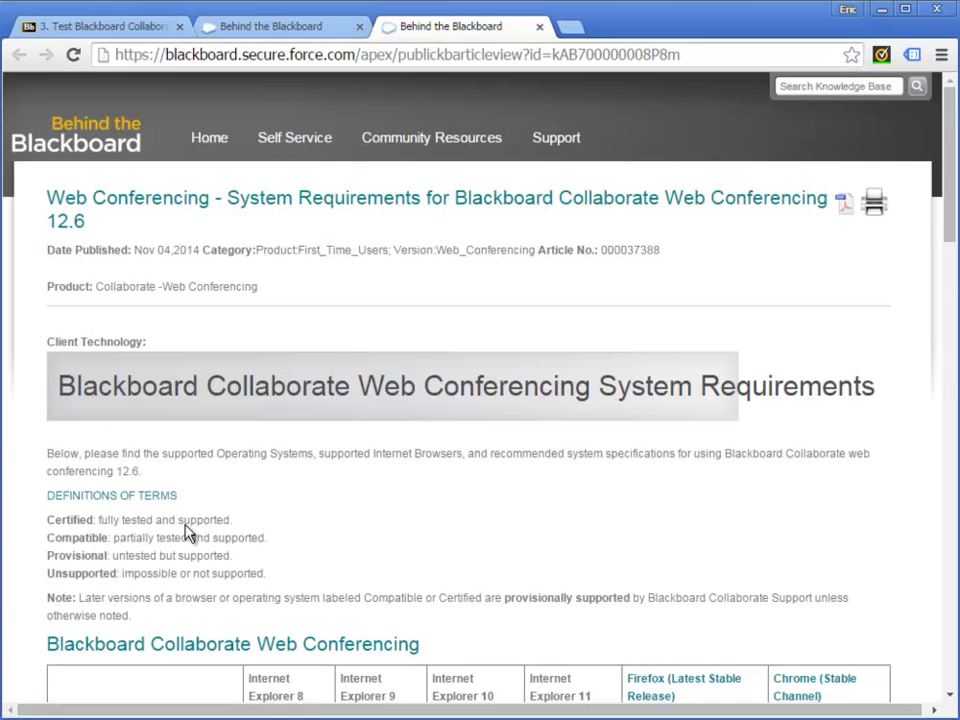
pyautogui.scroll(-2, 323, 511)
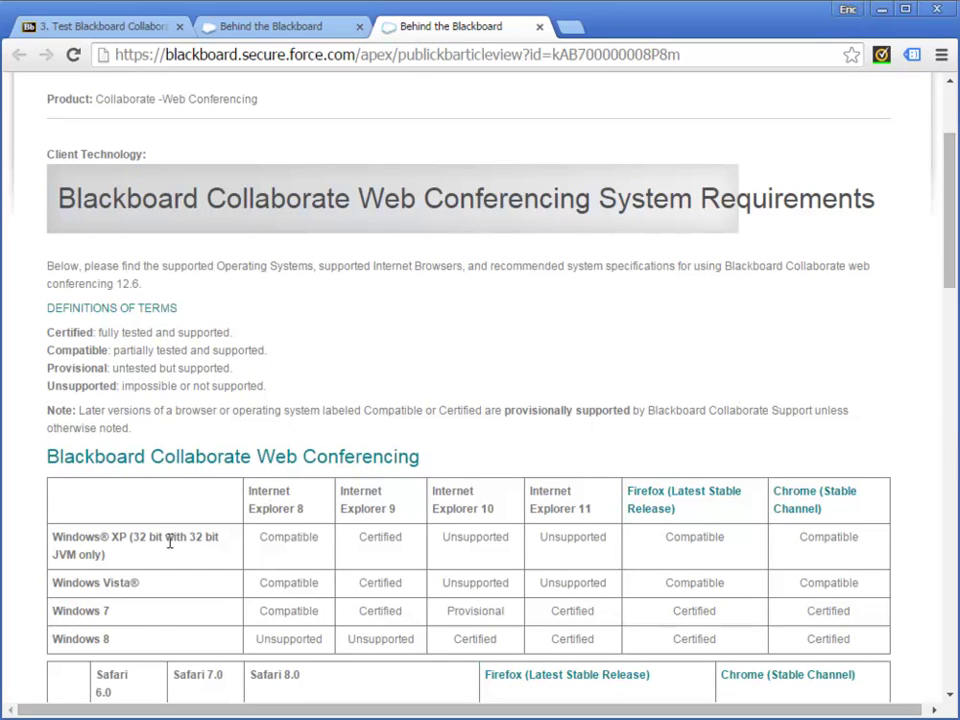
pyautogui.moveTo(55, 613); pyautogui.dragTo(135, 622)
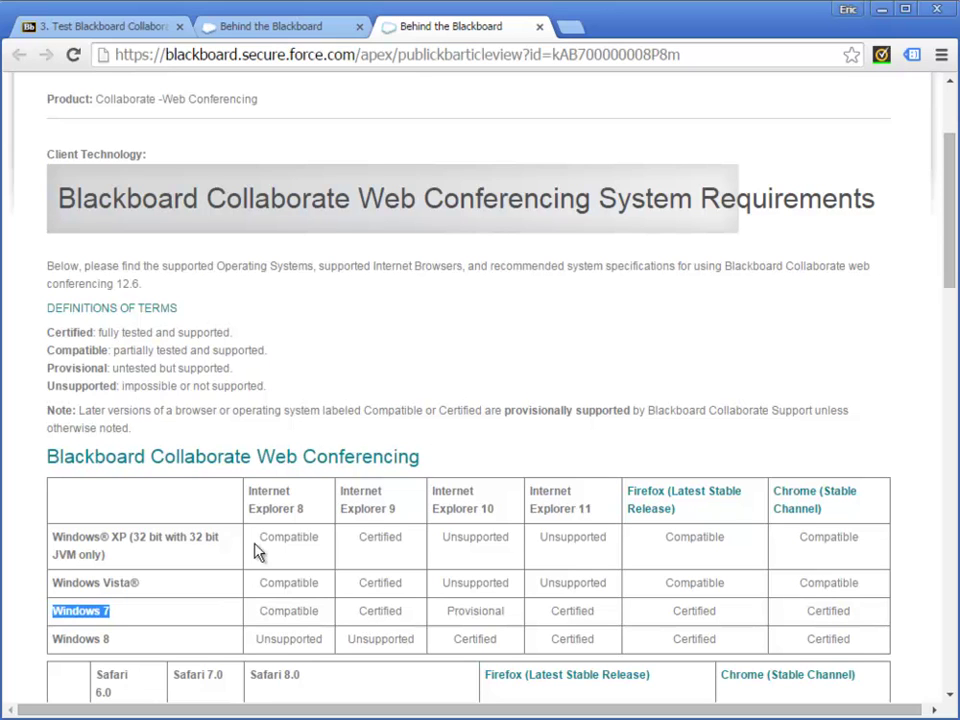
pyautogui.scroll(-3, 236, 531)
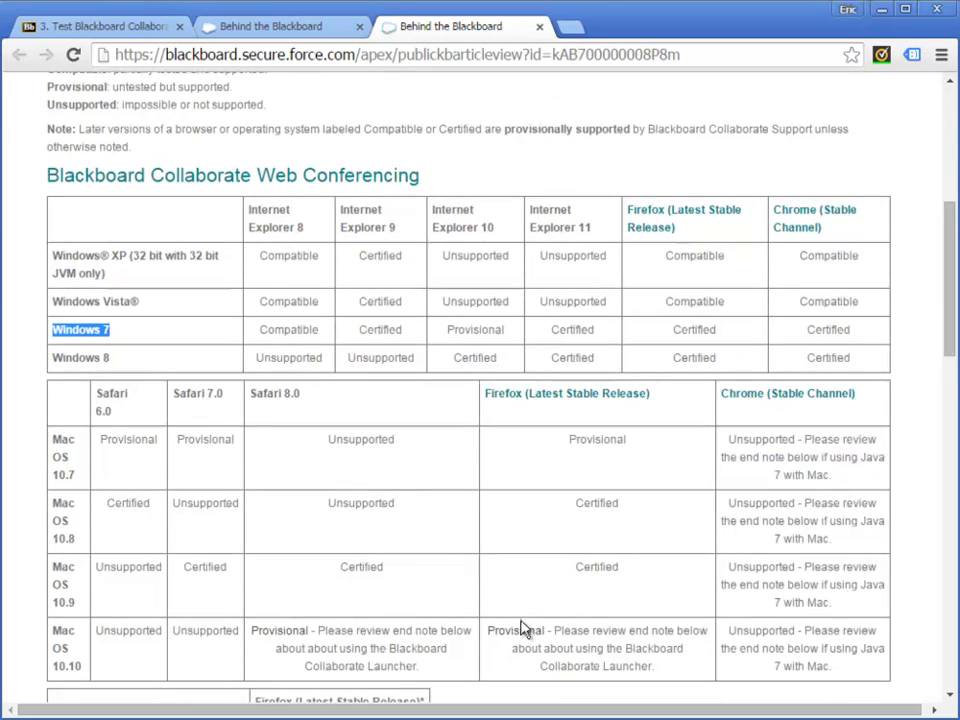
pyautogui.scroll(-6, 522, 628)
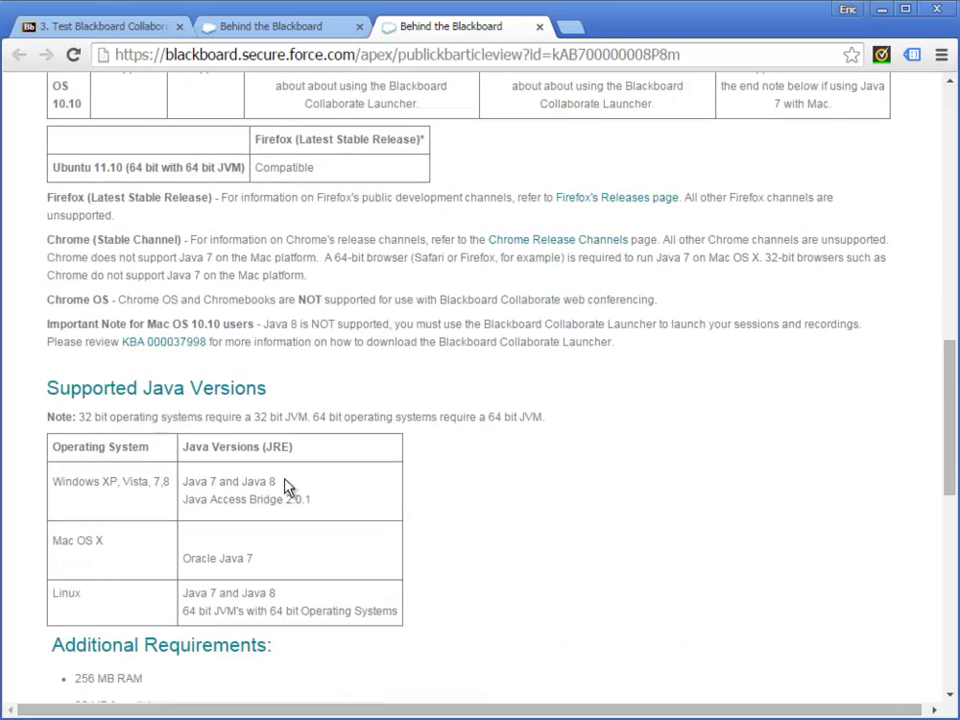
pyautogui.scroll(-3, 529, 529)
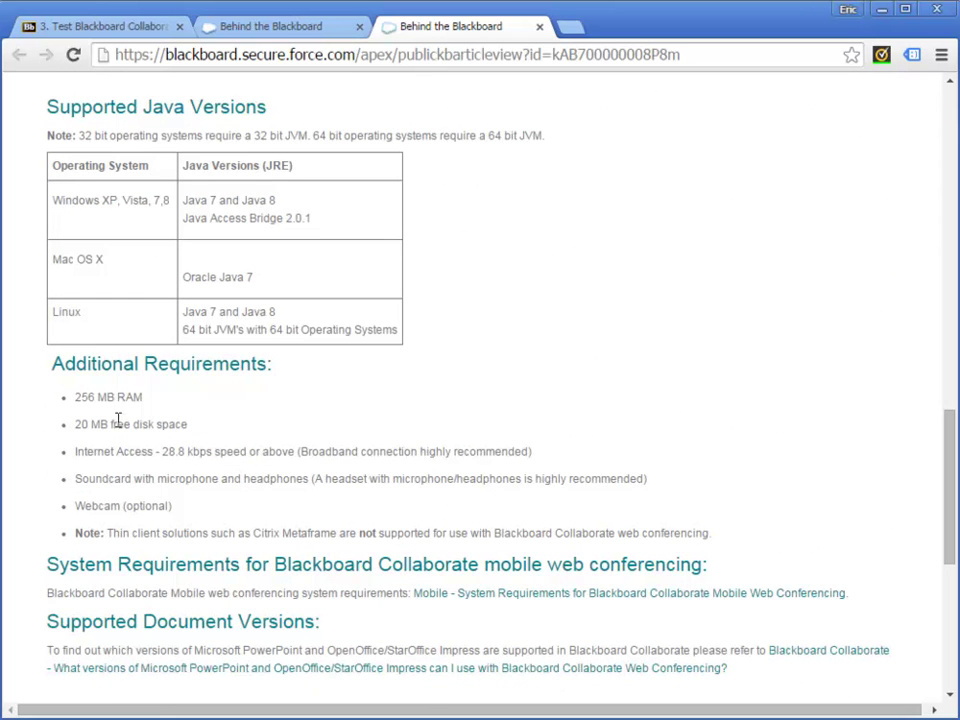
pyautogui.moveTo(77, 451); pyautogui.dragTo(210, 460)
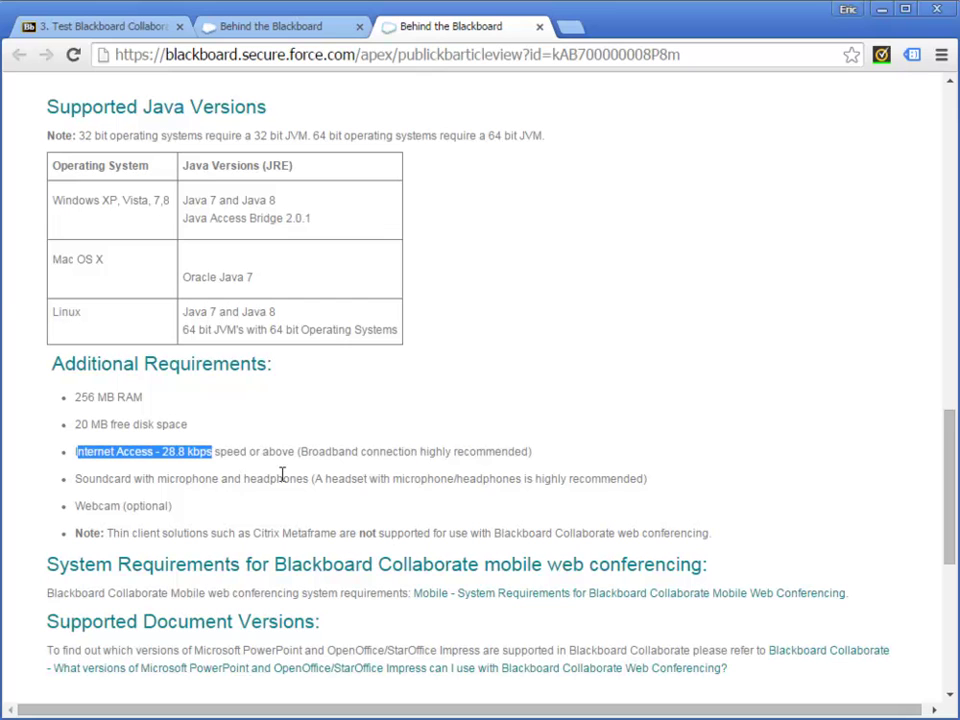
pyautogui.moveTo(300, 451); pyautogui.dragTo(532, 453)
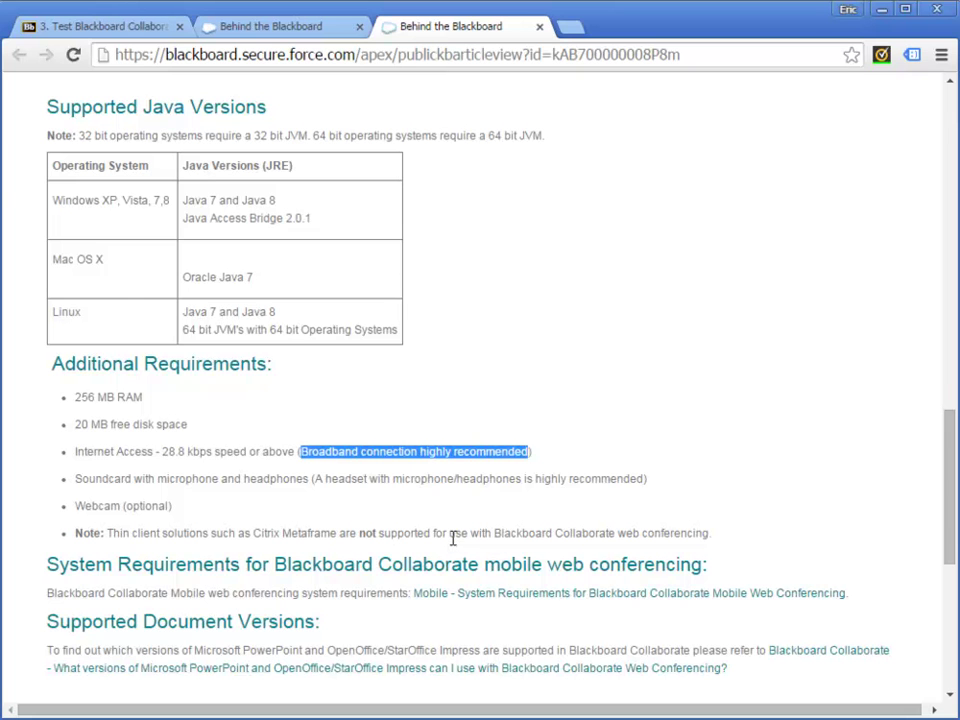
pyautogui.scroll(5, 418, 529)
# Return to the First Time Users article, launch V12.6 Configuration Room (US-SAS), and cancel the prompt to find a program for the .collab file
pyautogui.click(272, 28)
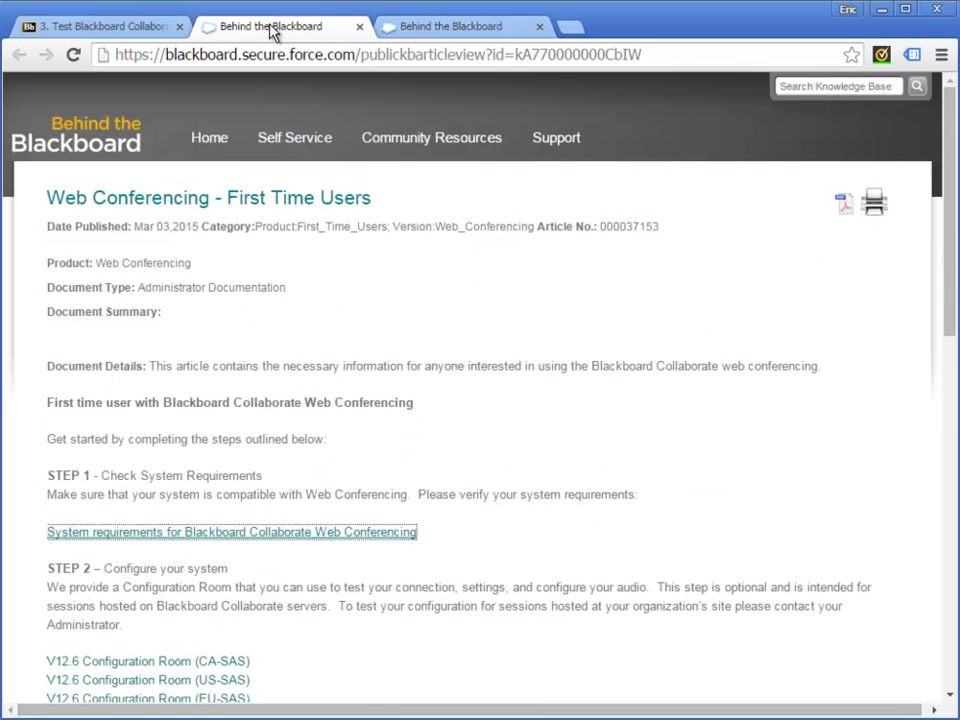
pyautogui.scroll(-4, 242, 474)
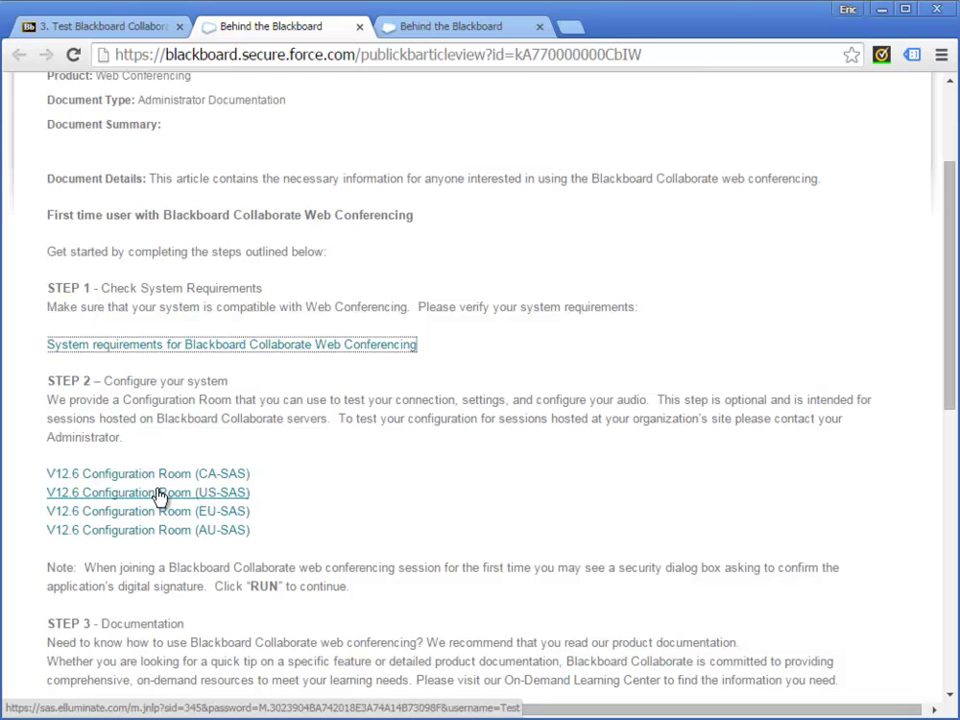
pyautogui.click(158, 493)
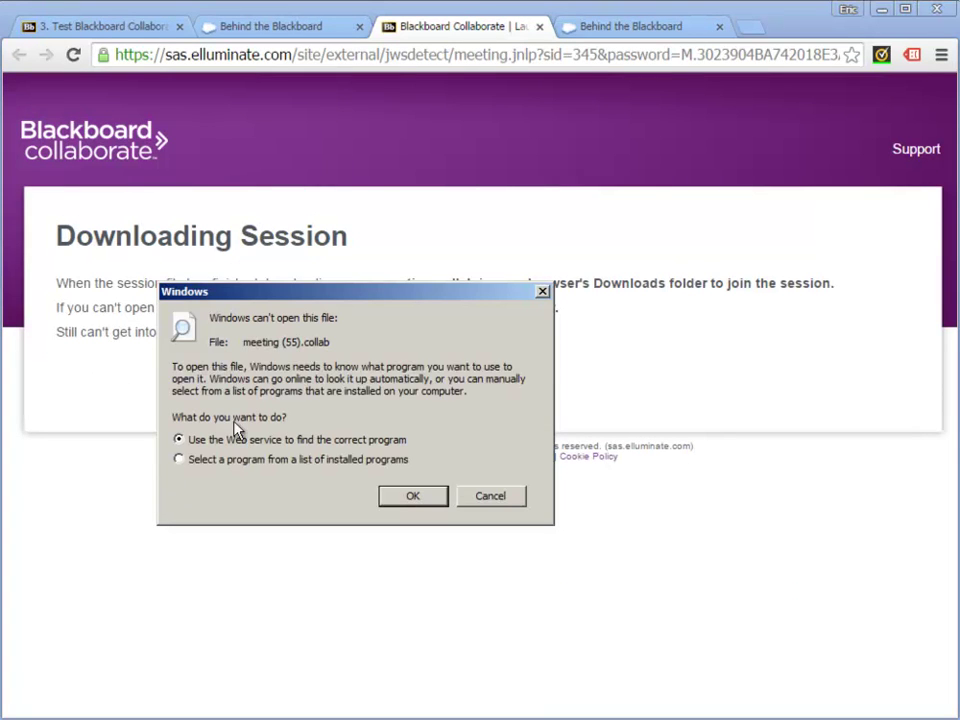
pyautogui.moveTo(290, 300); pyautogui.dragTo(320, 285)
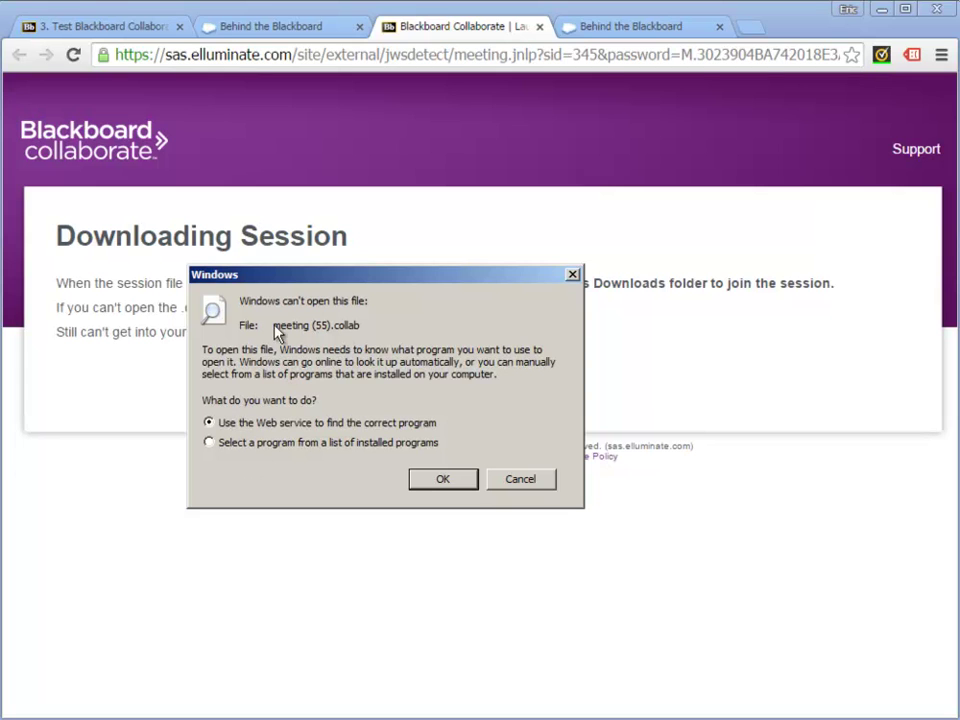
pyautogui.click(515, 482)
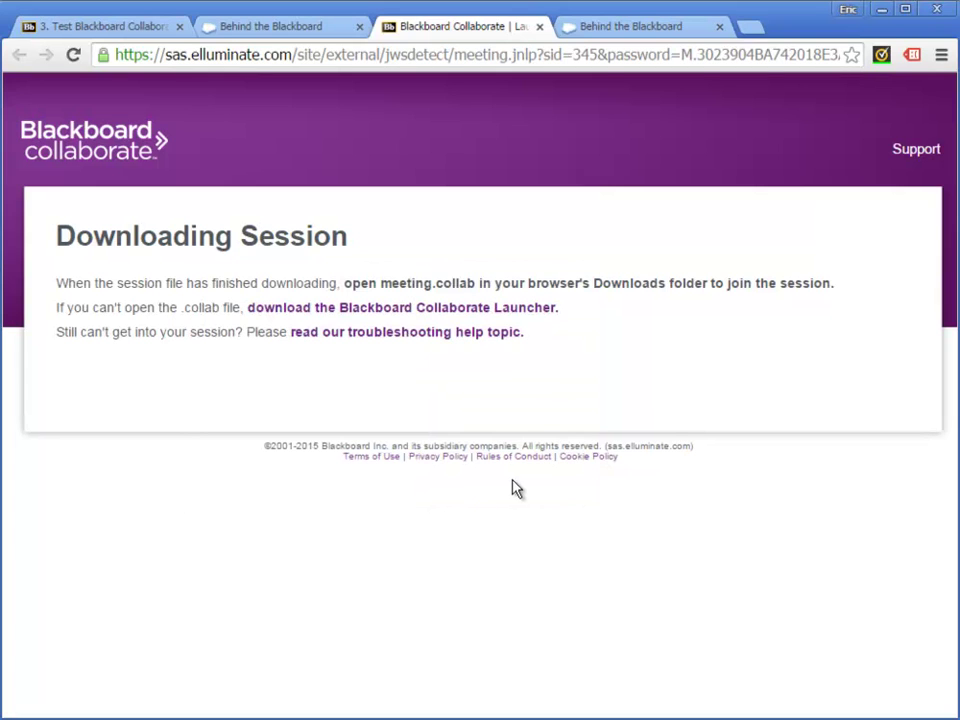
# Download the Windows version of the Blackboard Collaborate Launcher, saving BlackboardCollaborateLauncher-Win.msi in the Downloads folder
pyautogui.click(320, 310)
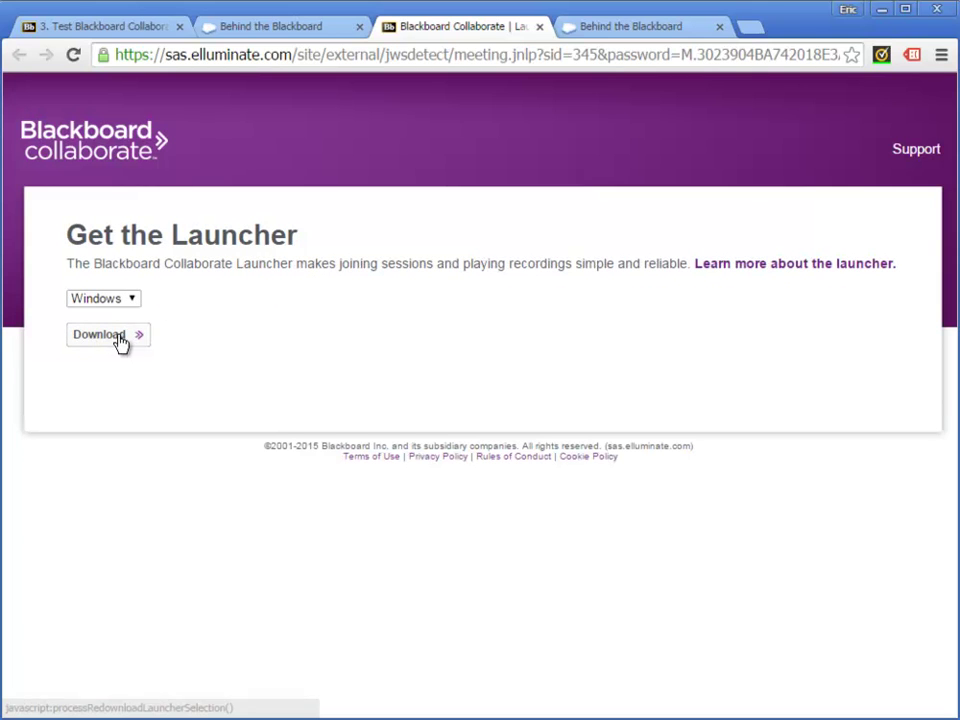
pyautogui.click(136, 302)
pyautogui.click(136, 313)
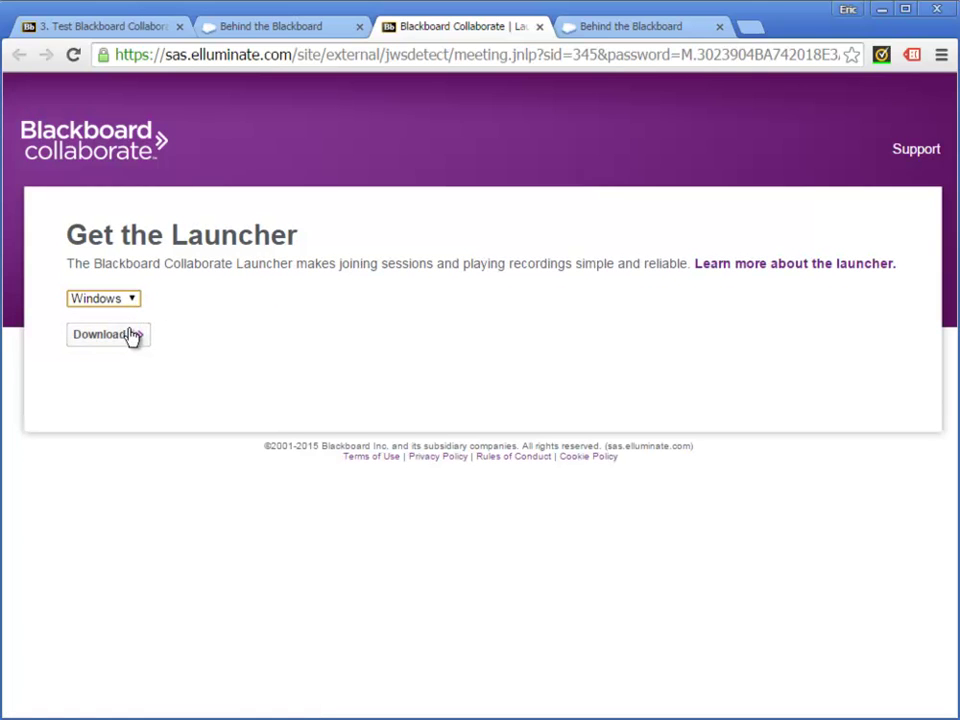
pyautogui.click(131, 336)
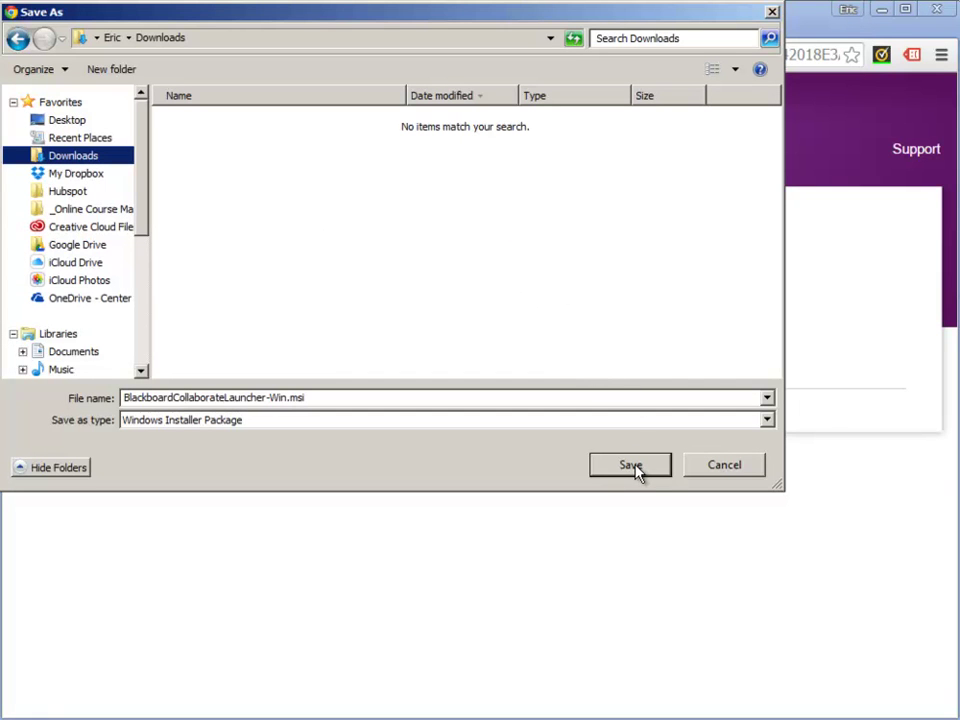
pyautogui.click(630, 466)
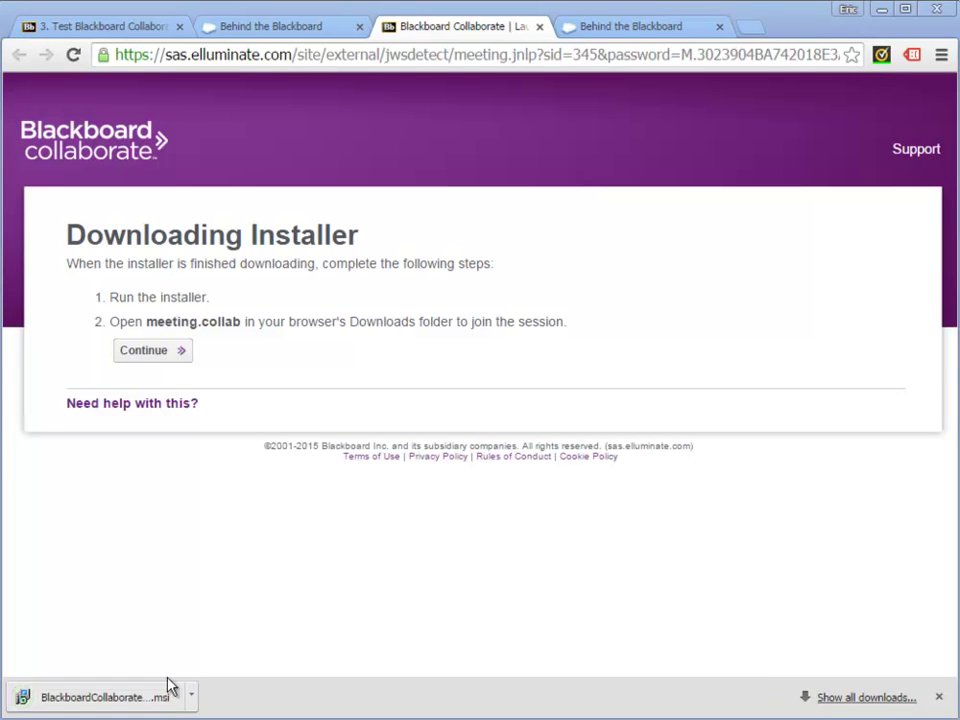
# Run the downloaded launcher installer and complete the Blackboard Collaborate Launcher setup wizard
pyautogui.click(143, 705)
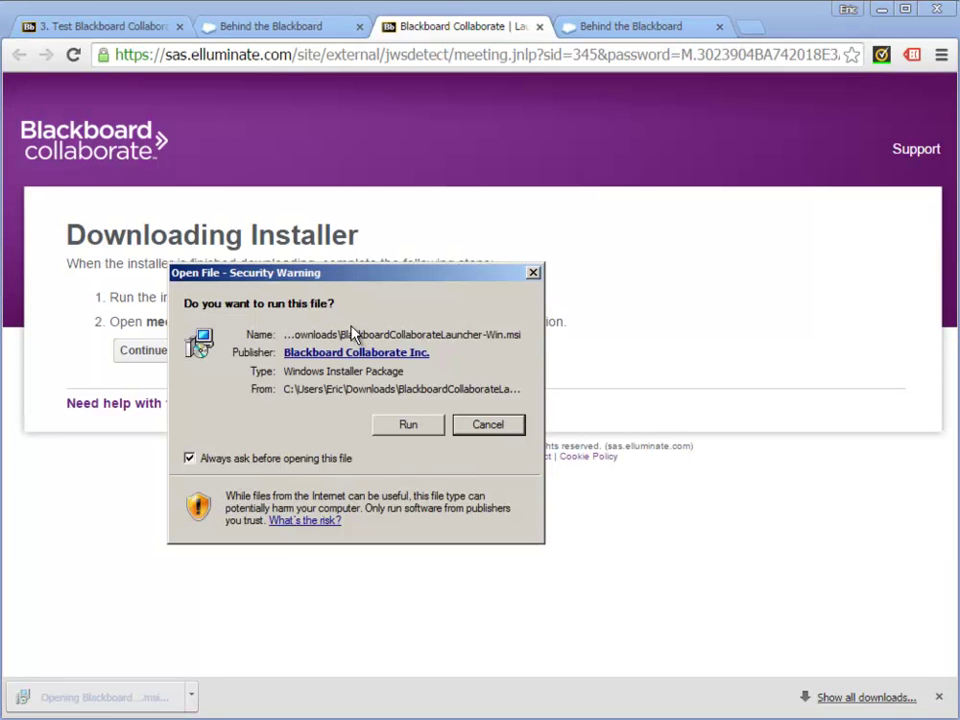
pyautogui.click(424, 430)
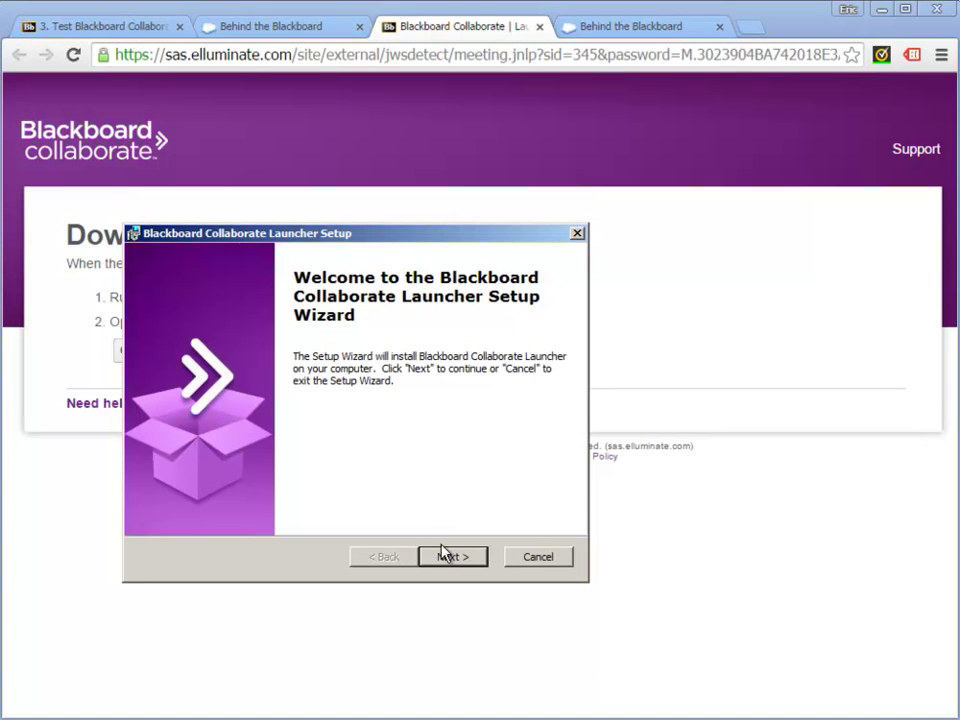
pyautogui.click(452, 557)
pyautogui.click(455, 557)
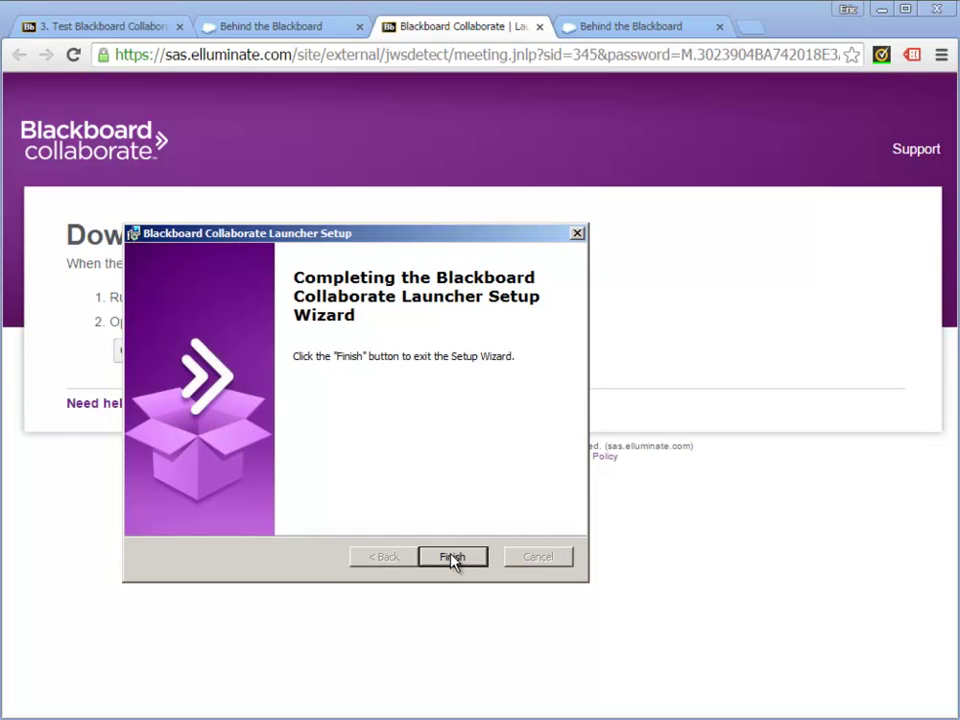
pyautogui.click(452, 560)
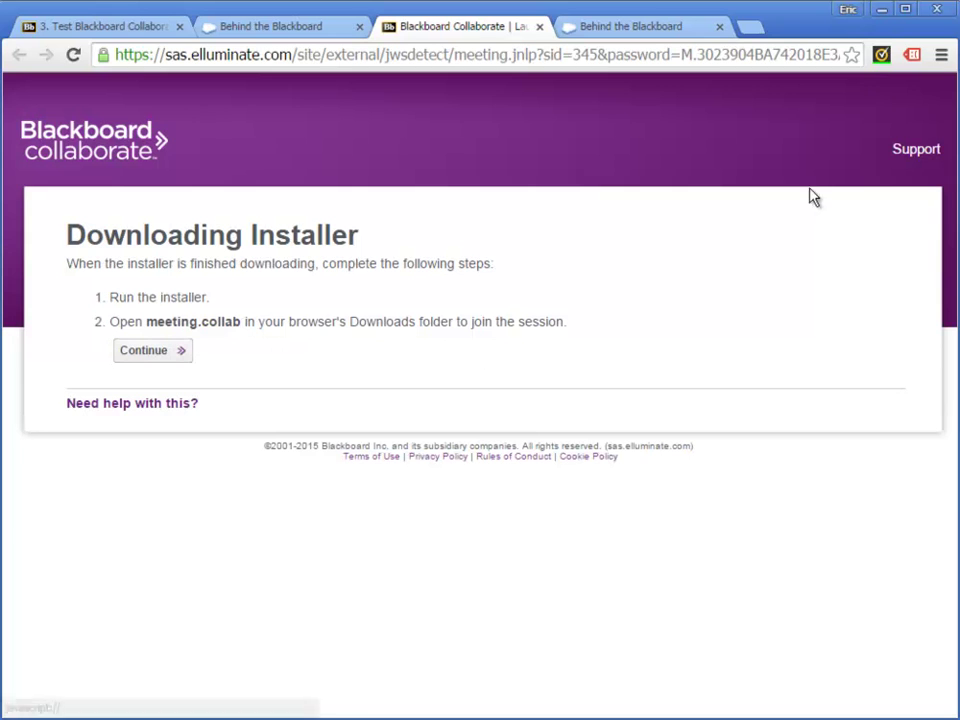
# Open meeting (55).collab from the browser's download list to join the session, and close the downloads page
pyautogui.click(941, 56)
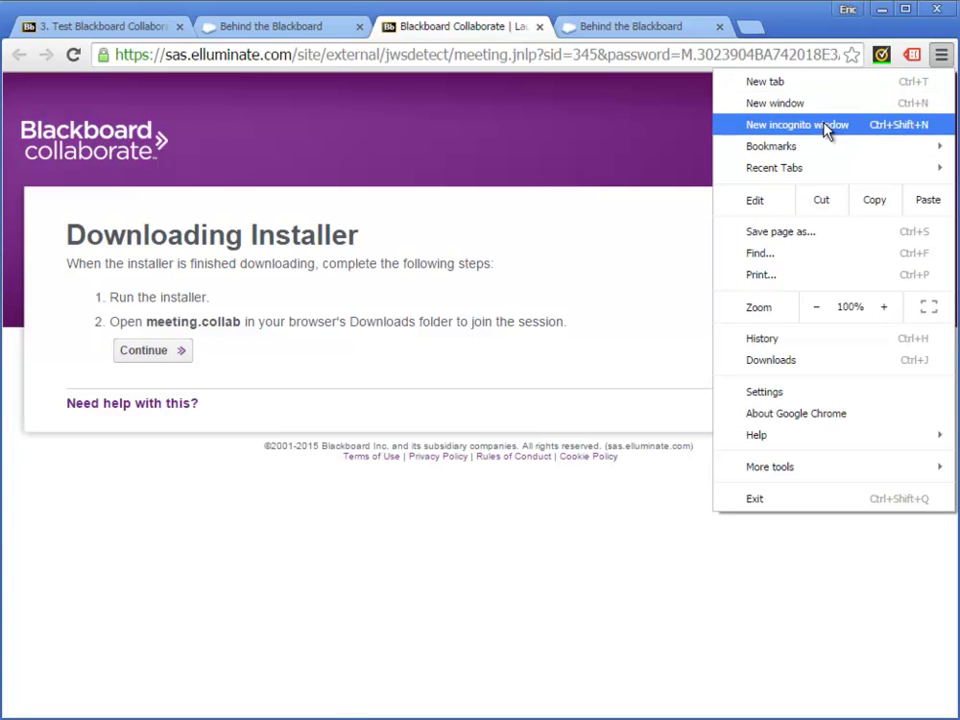
pyautogui.click(806, 360)
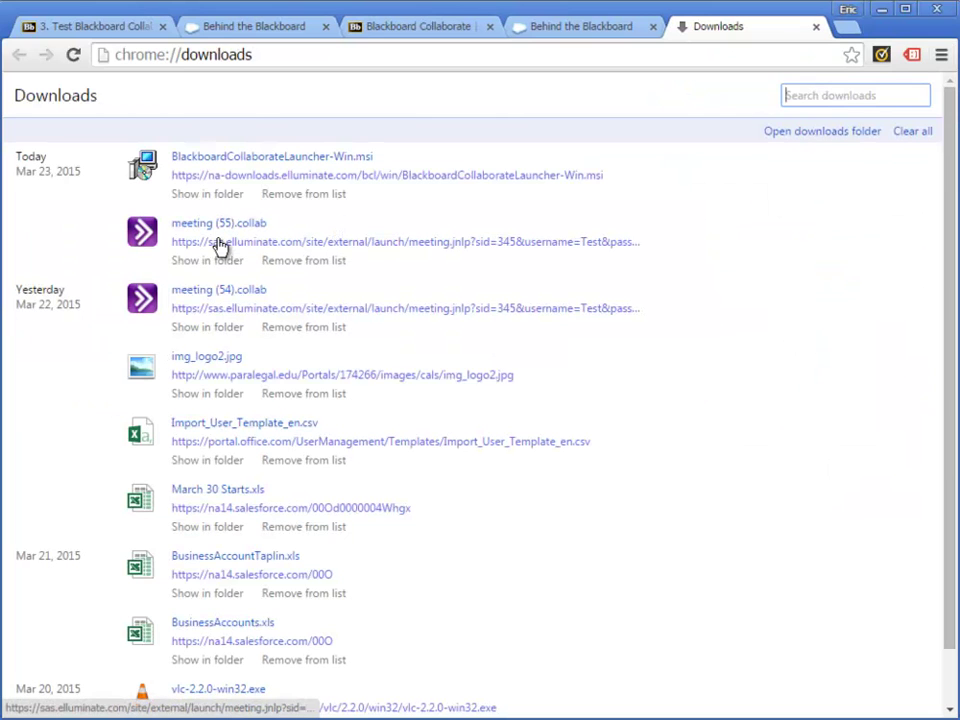
pyautogui.click(211, 233)
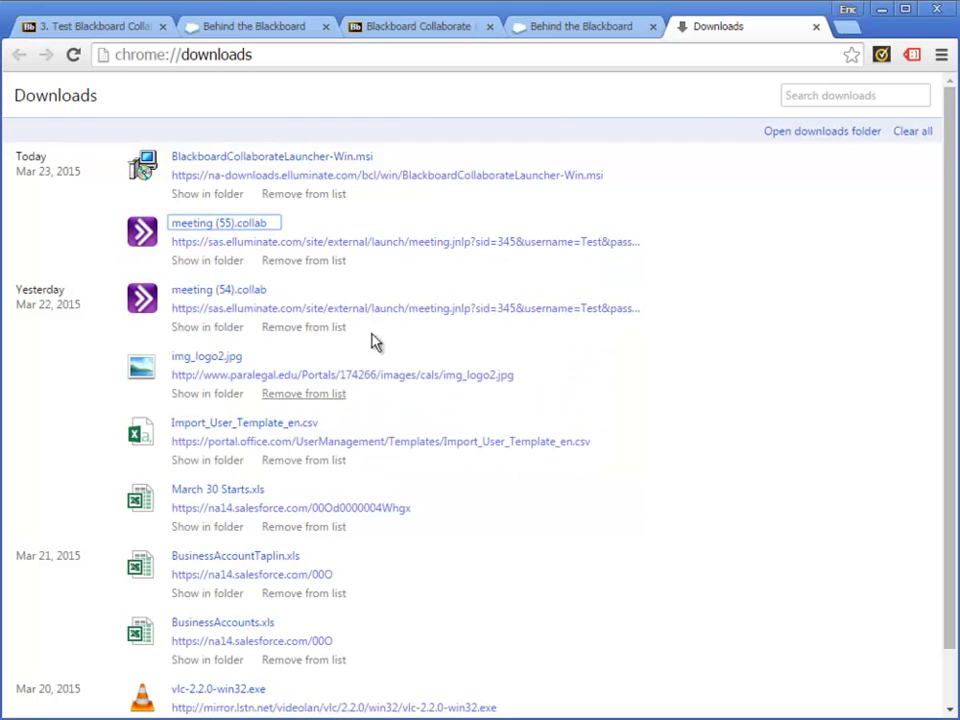
pyautogui.click(817, 28)
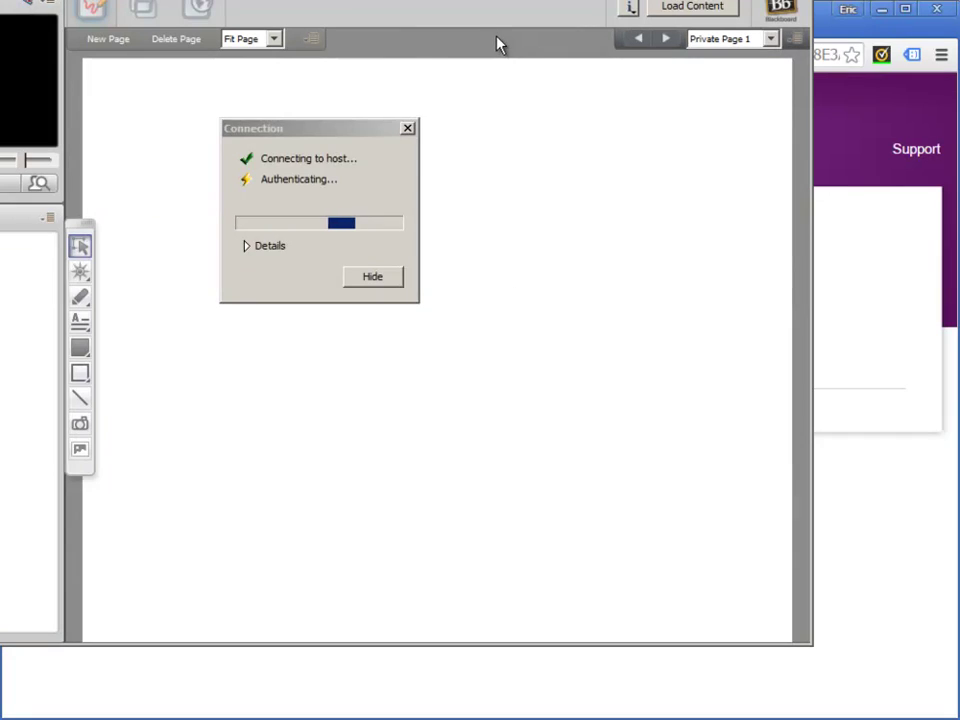
# Move the Configuration Room window fully into view and enlarge its Chat and Audio & Video areas
pyautogui.moveTo(265, 0); pyautogui.dragTo(412, 8)
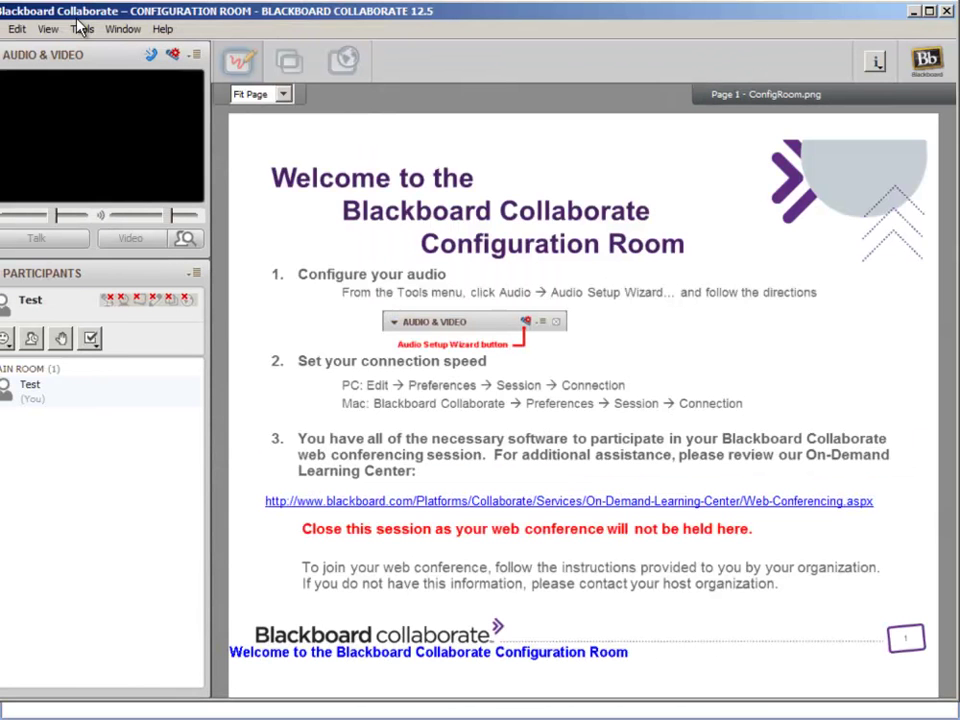
pyautogui.moveTo(0, 1); pyautogui.dragTo(4, 10)
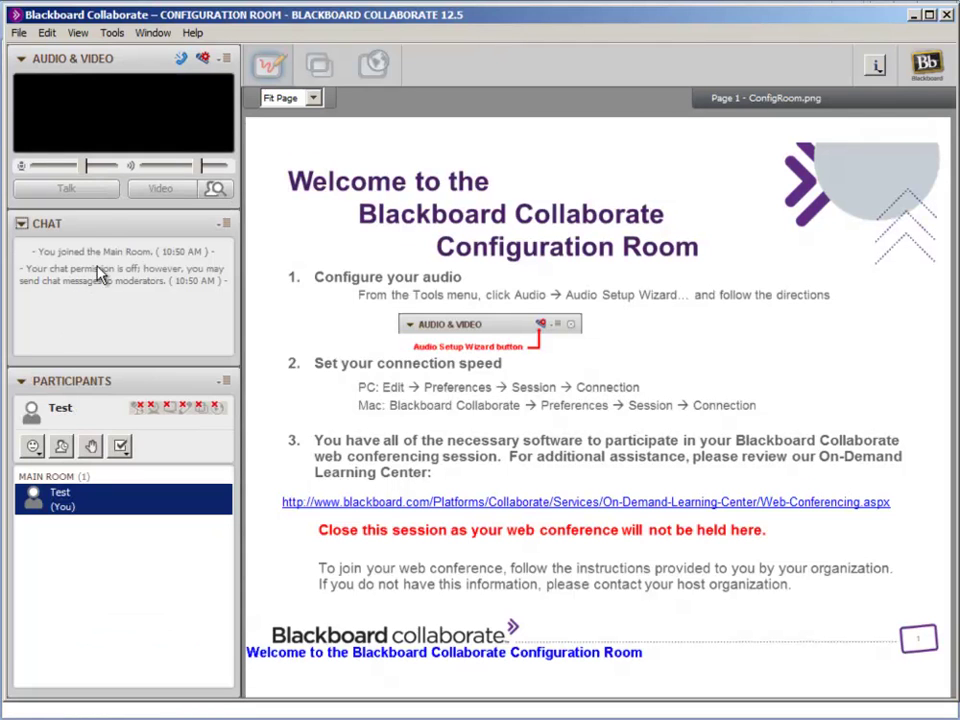
pyautogui.moveTo(99, 368); pyautogui.dragTo(97, 448)
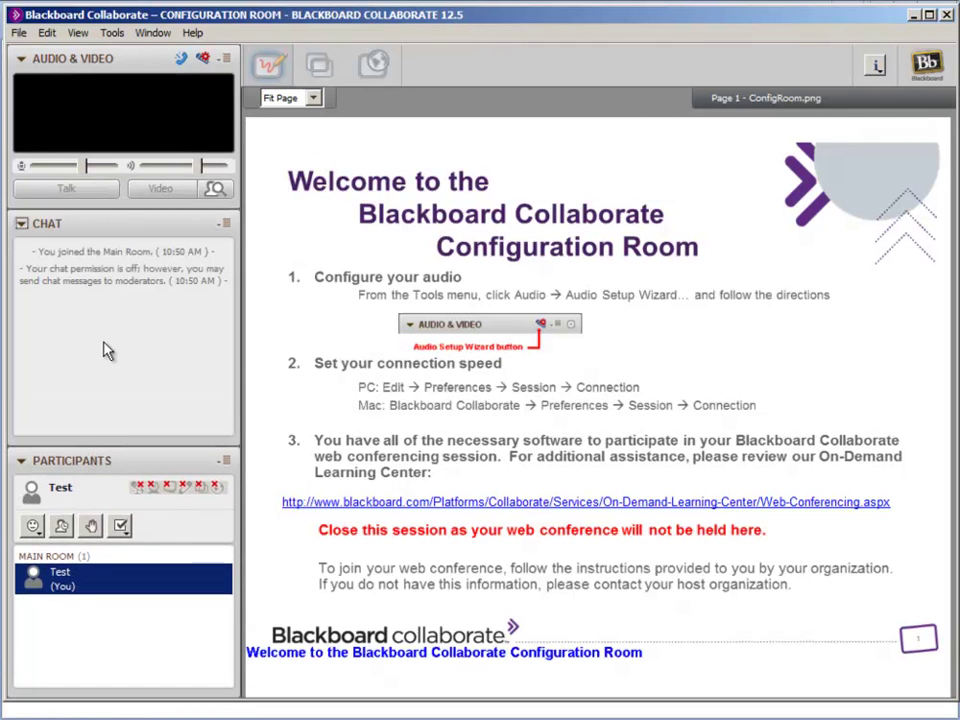
pyautogui.moveTo(115, 244); pyautogui.dragTo(115, 280)
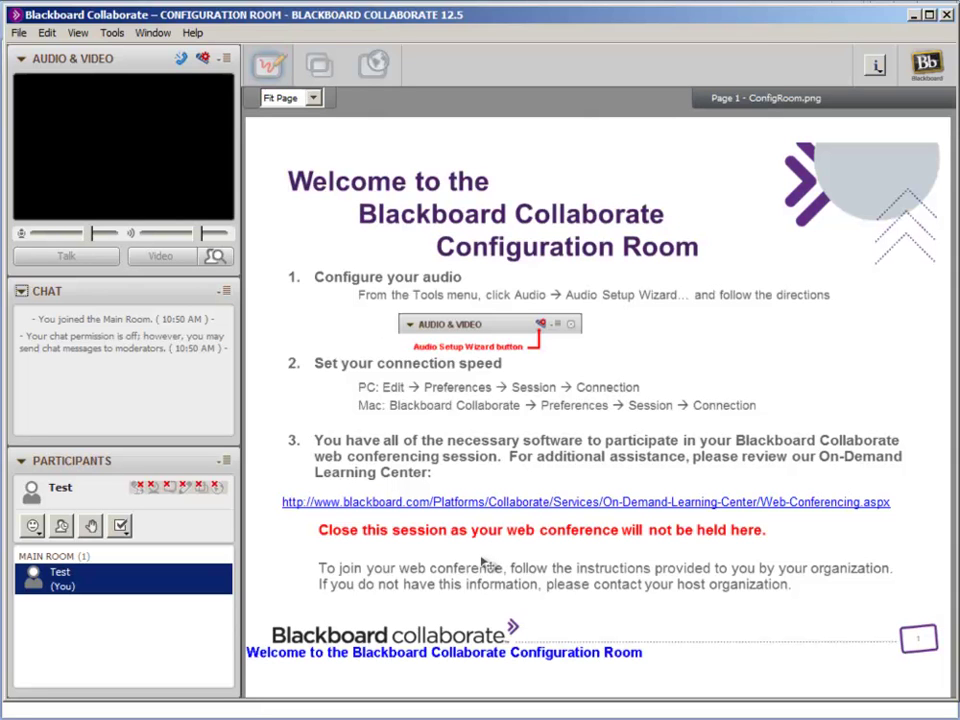
# Start the Audio Setup Wizard, choose the Microsoft LifeChat LX-3000 headset earphone for output, play the speaker test message and accept the volume
pyautogui.click(204, 61)
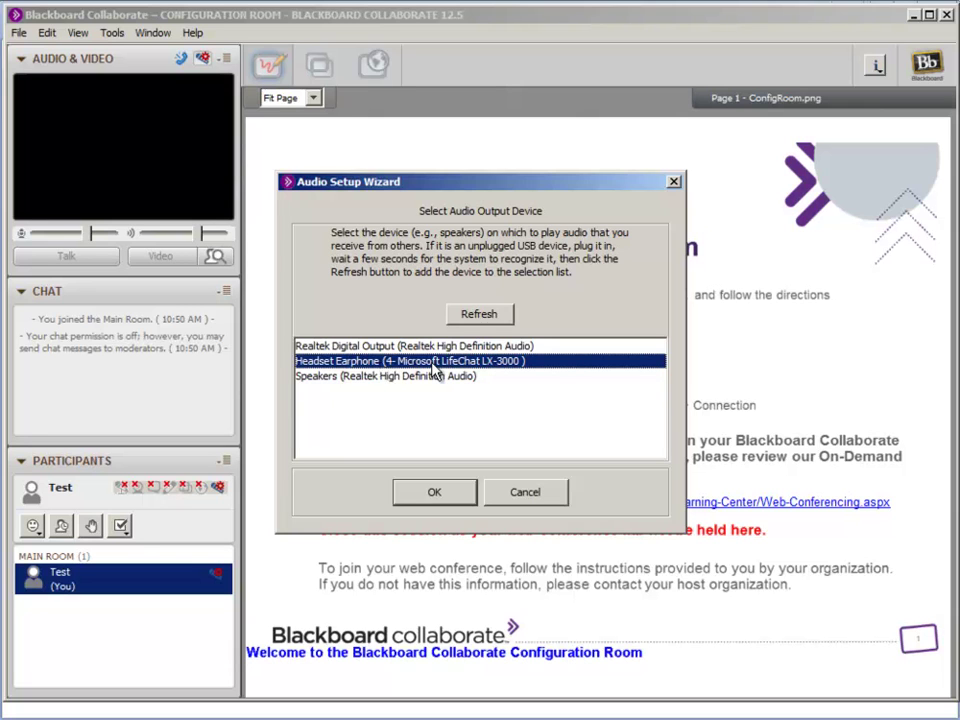
pyautogui.click(433, 492)
pyautogui.click(444, 494)
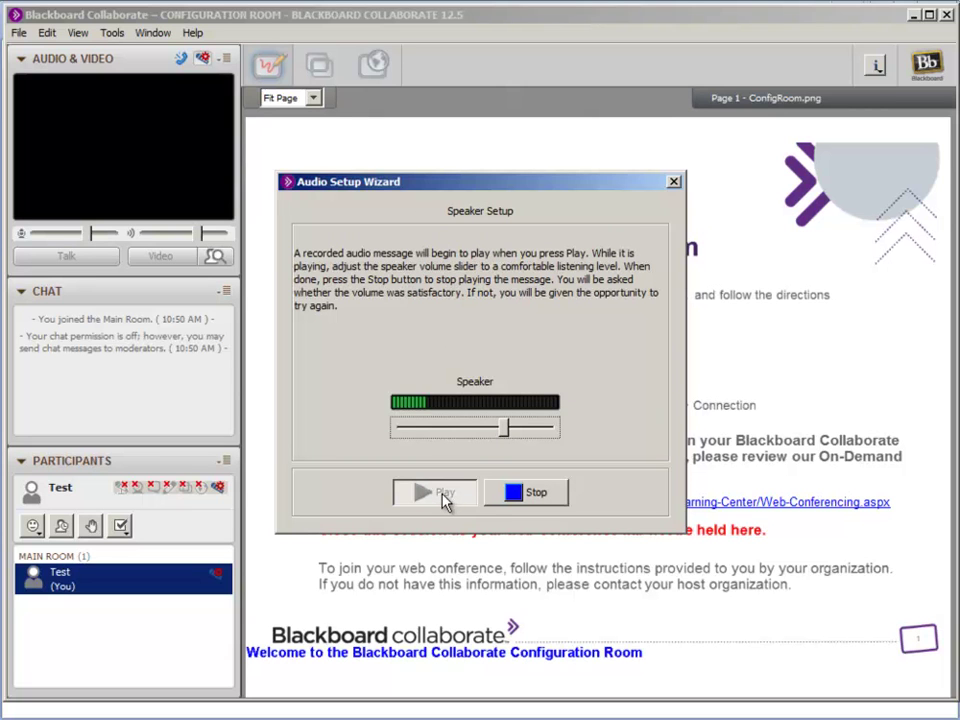
pyautogui.click(508, 494)
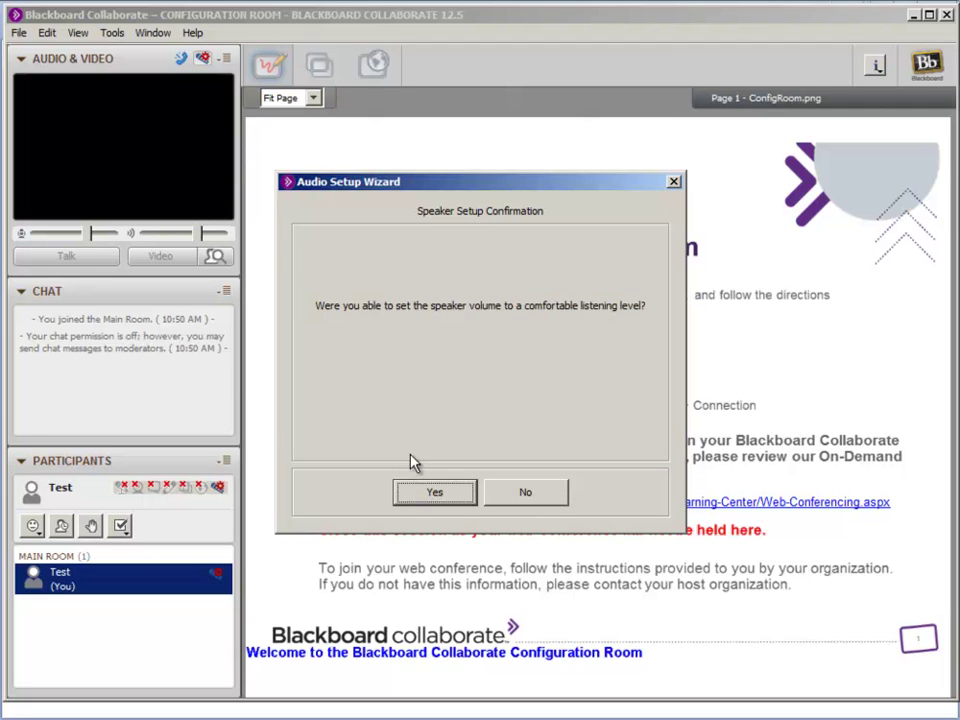
pyautogui.click(437, 495)
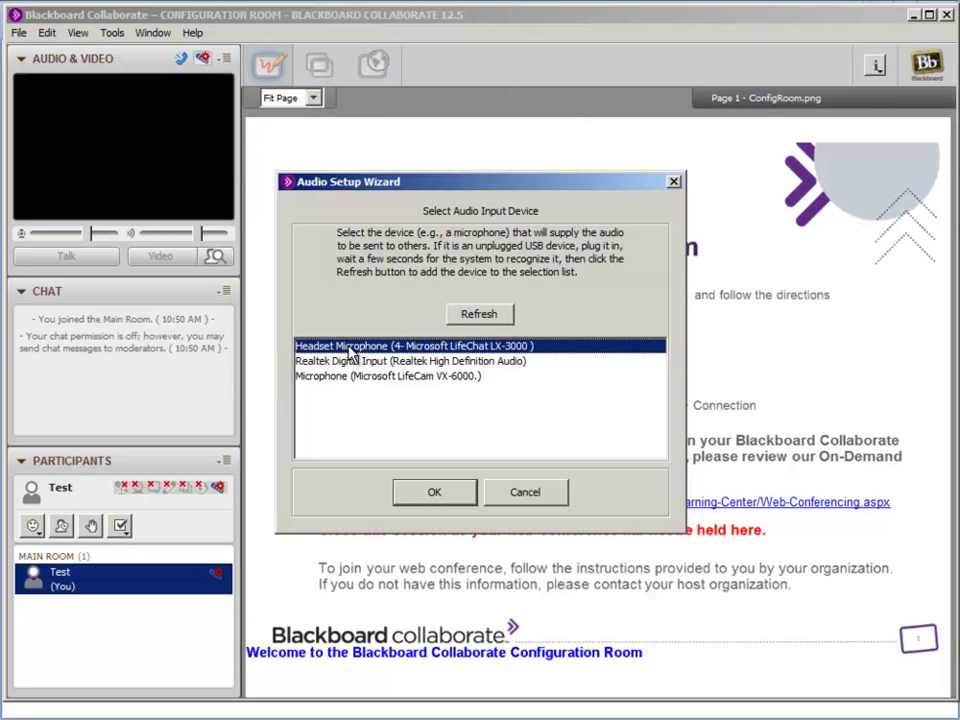
# Choose the Microsoft LifeChat LX-3000 headset microphone for input, record and play back a voice test, accept the level and finish the audio setup
pyautogui.click(437, 492)
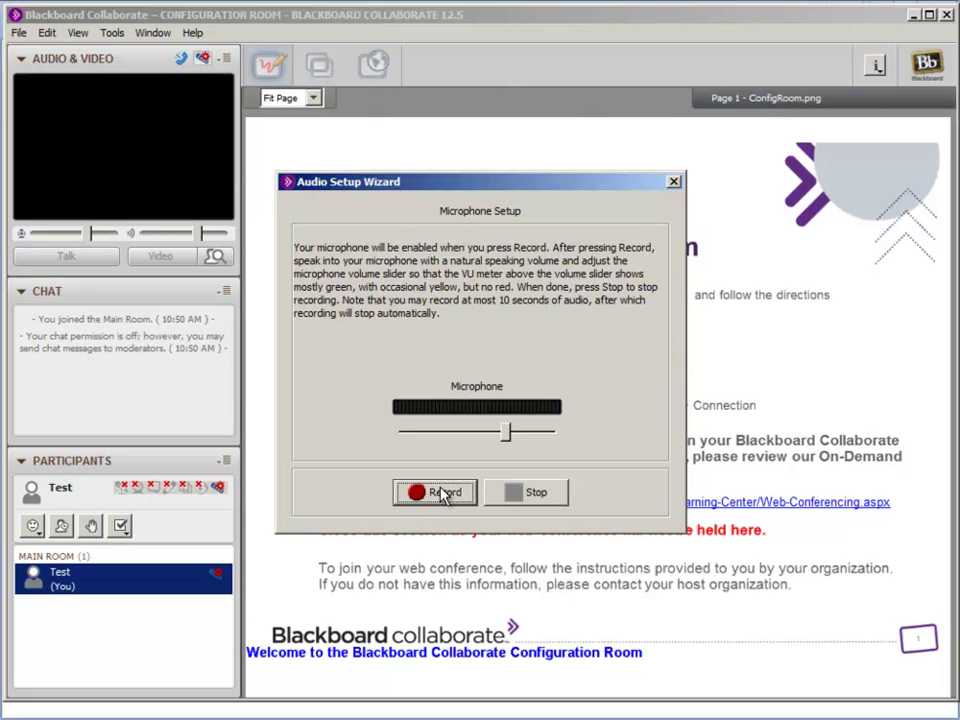
pyautogui.click(441, 493)
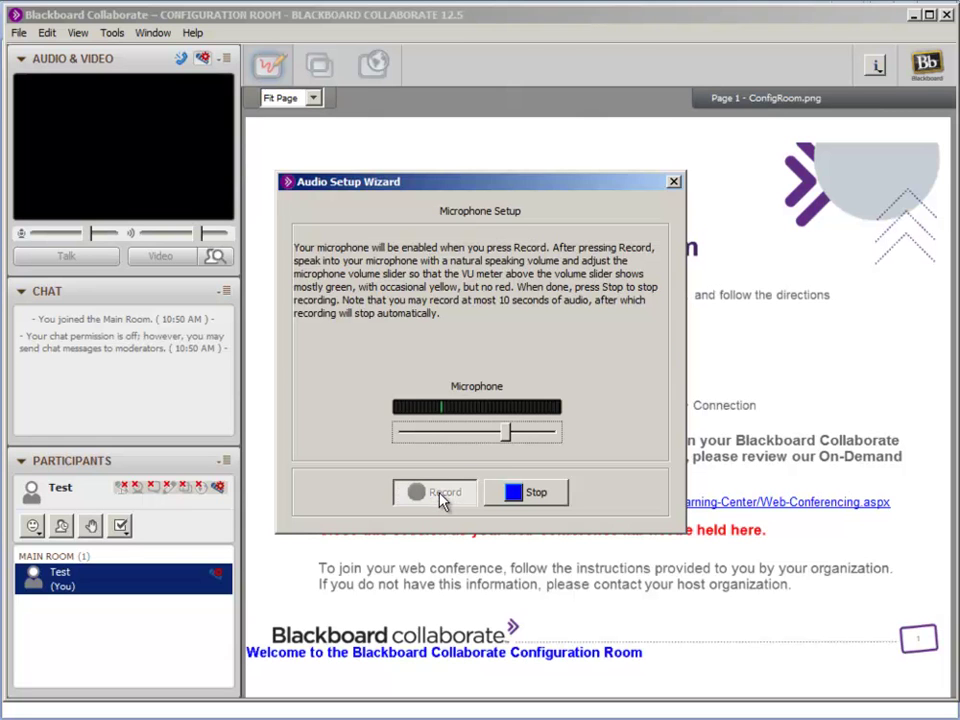
pyautogui.click(517, 494)
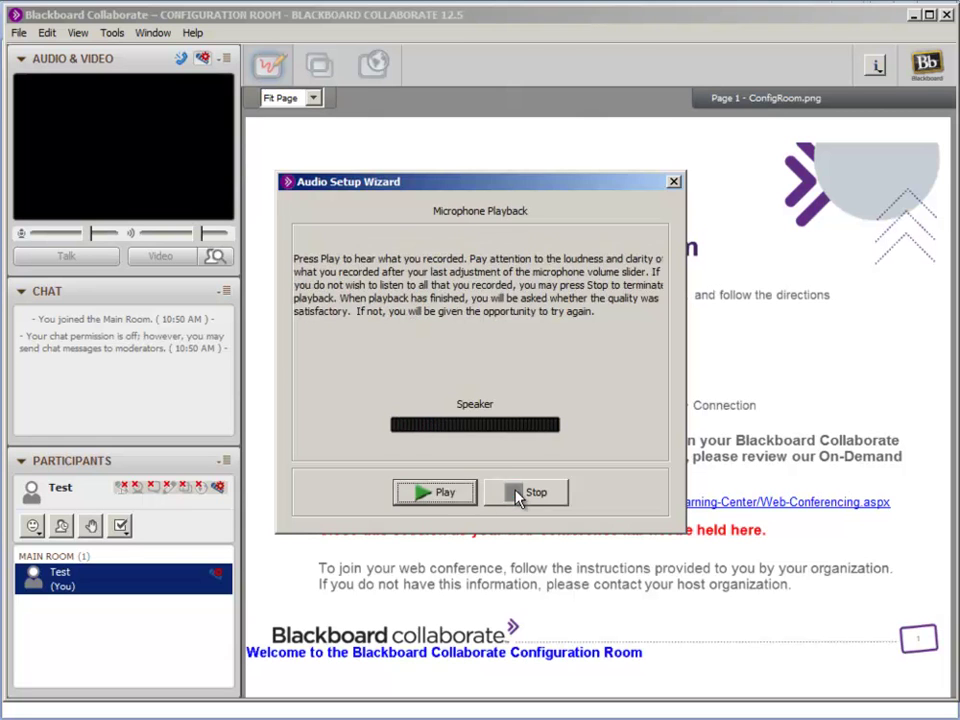
pyautogui.click(432, 497)
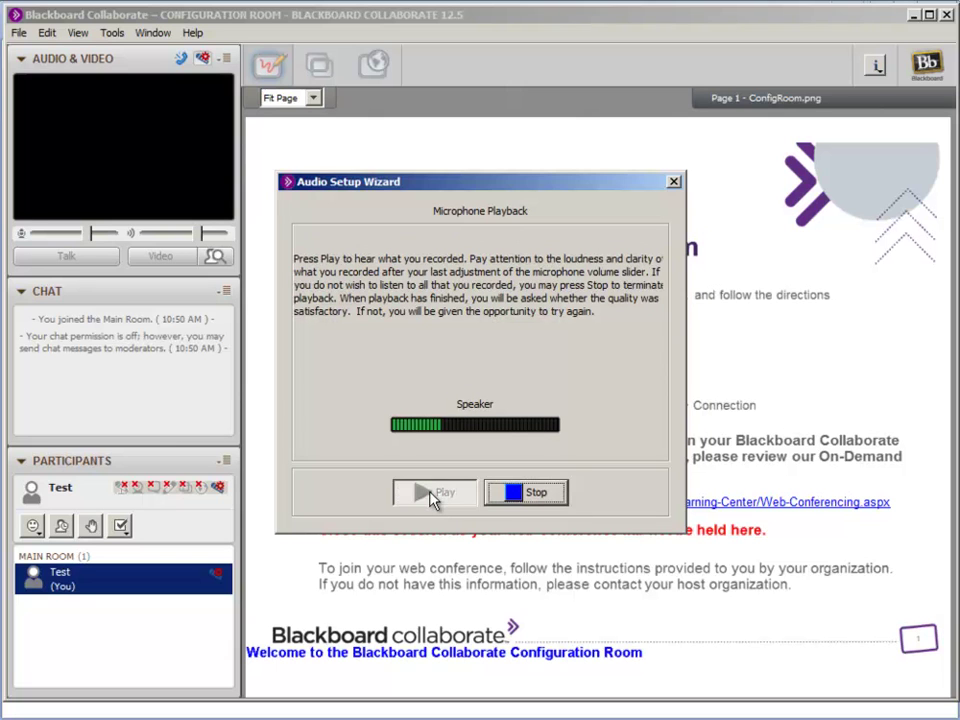
pyautogui.click(512, 493)
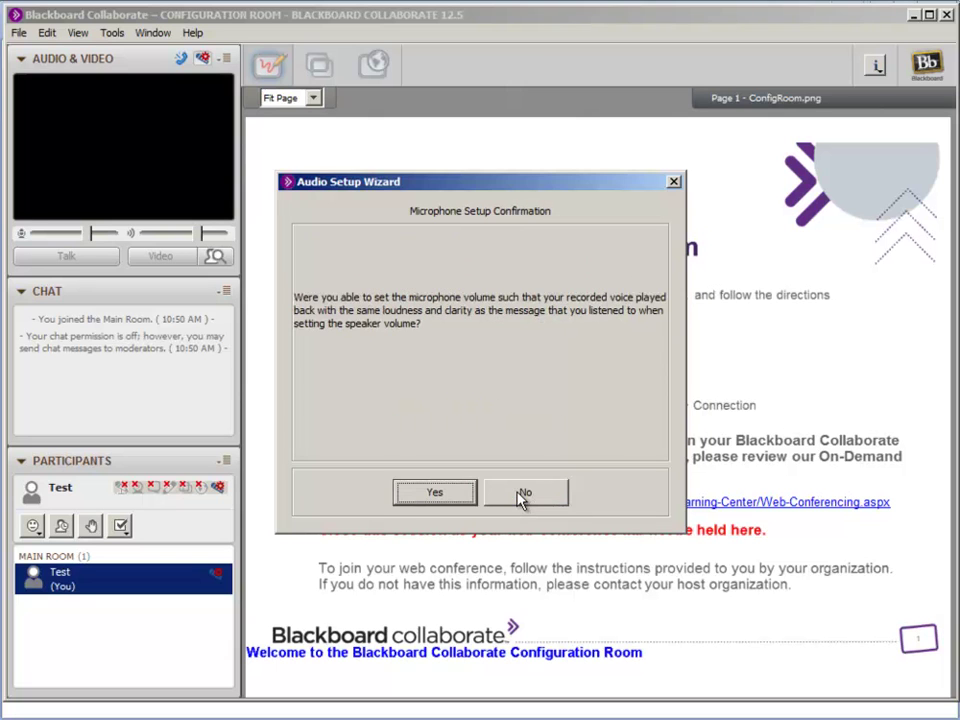
pyautogui.click(447, 496)
pyautogui.click(484, 499)
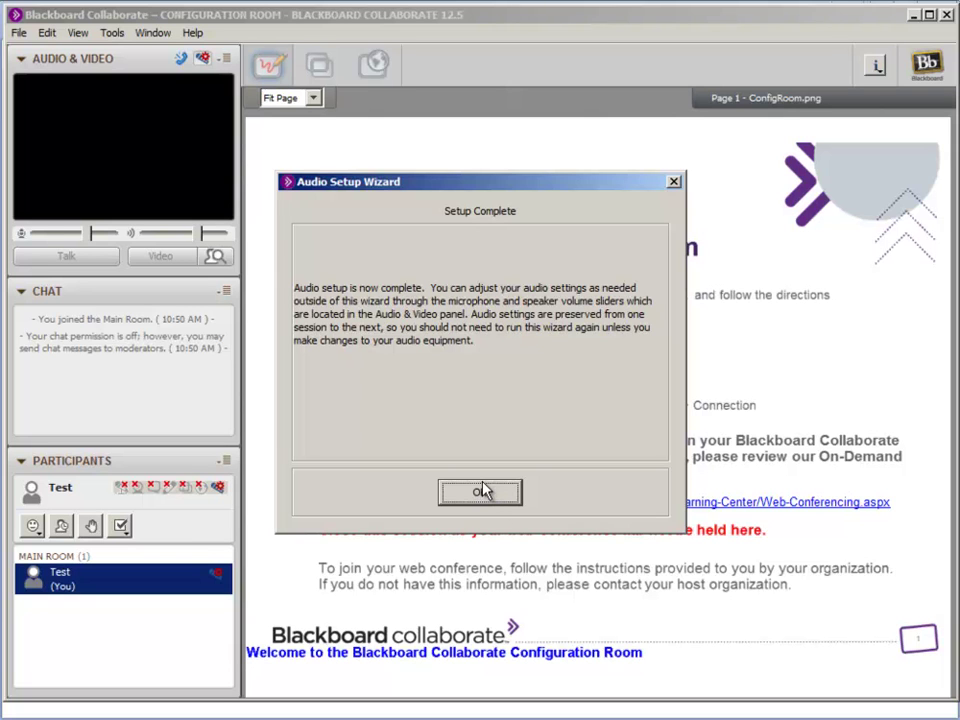
pyautogui.click(483, 492)
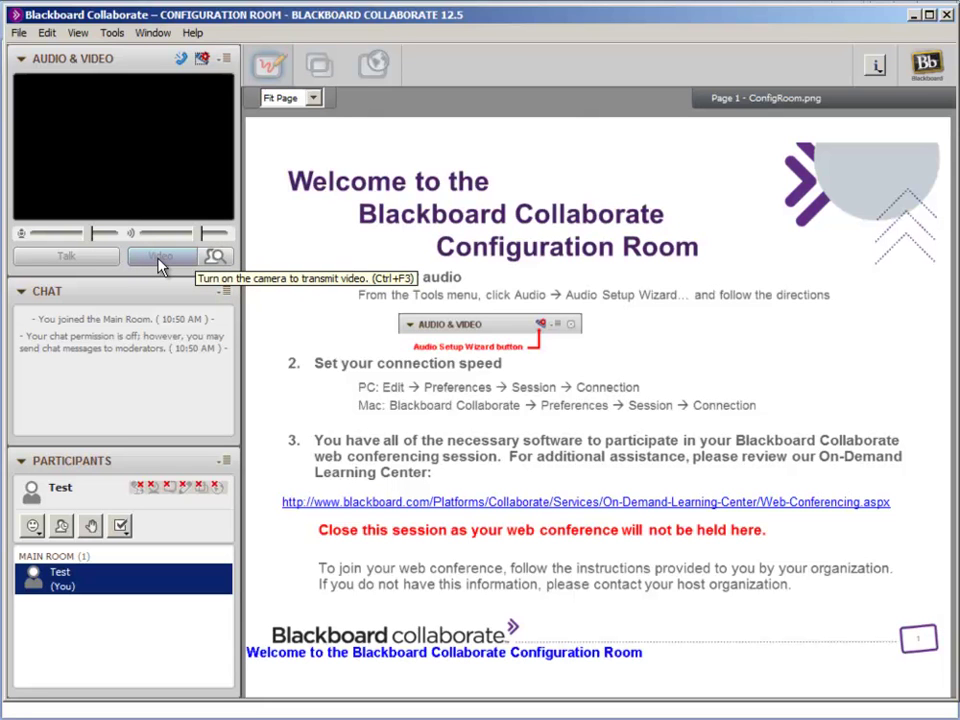
# Preview the webcam video briefly and exit the Configuration Room session
pyautogui.click(217, 259)
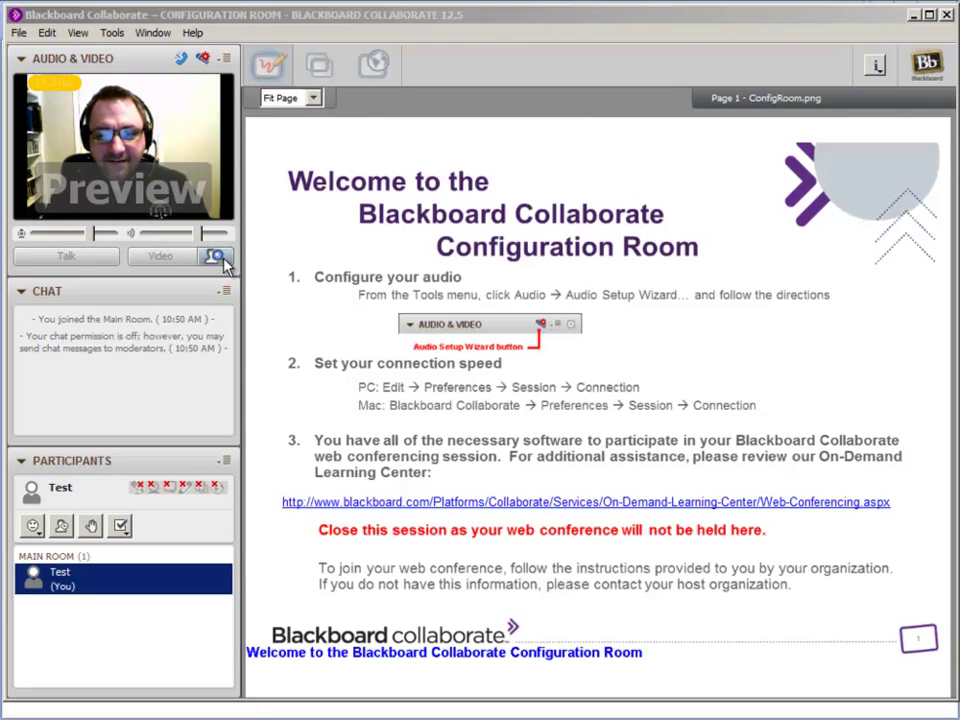
pyautogui.click(223, 263)
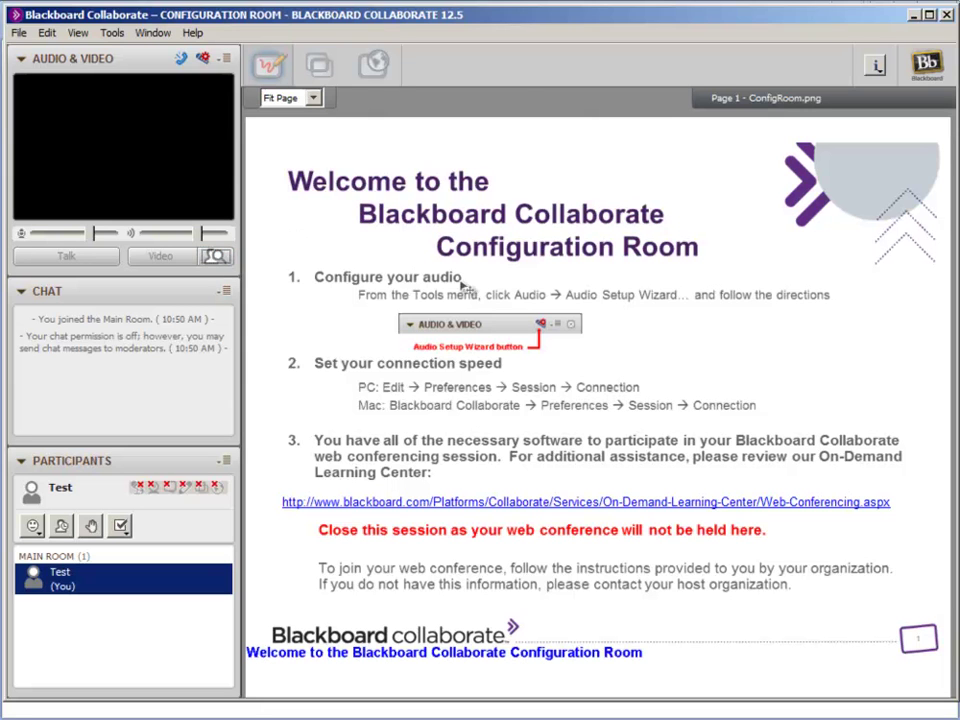
pyautogui.click(18, 32)
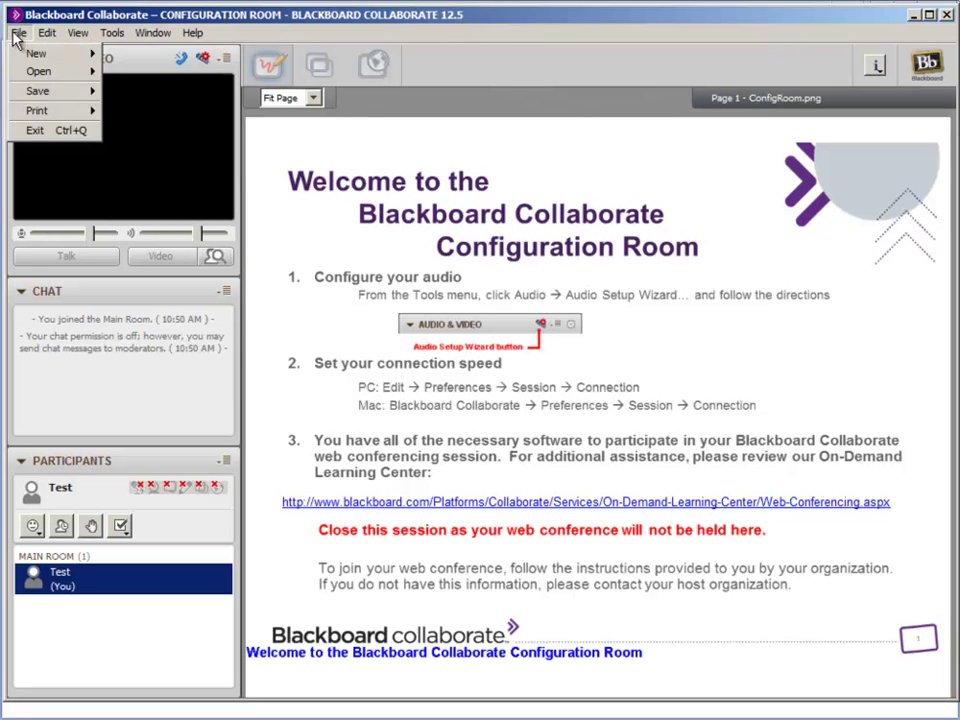
pyautogui.click(30, 134)
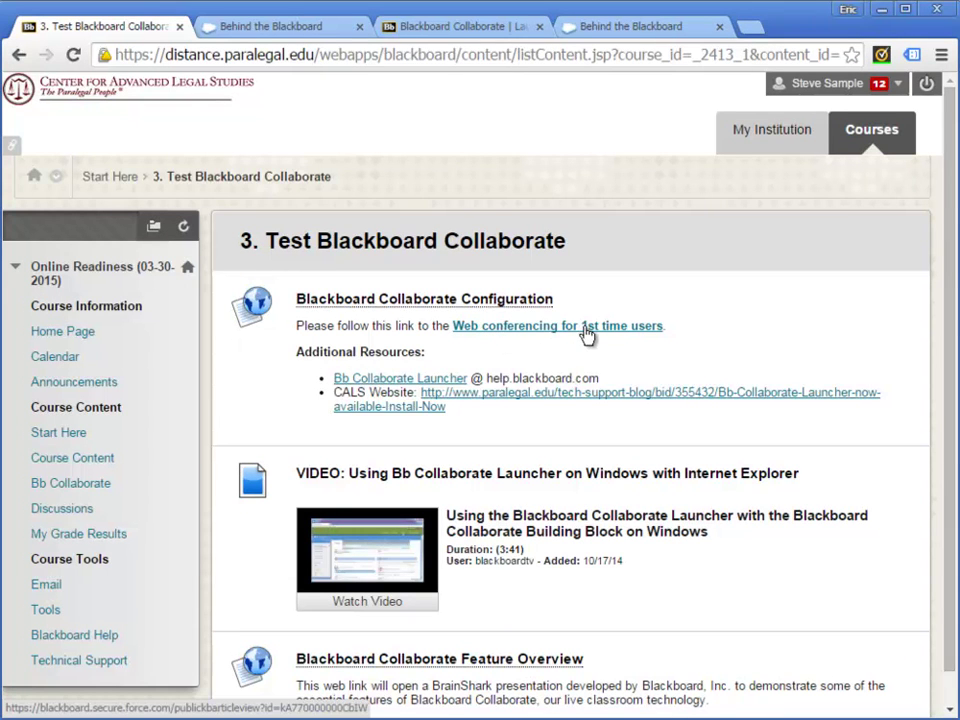
# Open the Web conferencing for 1st time users article from the course page and review its system requirements and Configuration Room steps
pyautogui.click(533, 327)
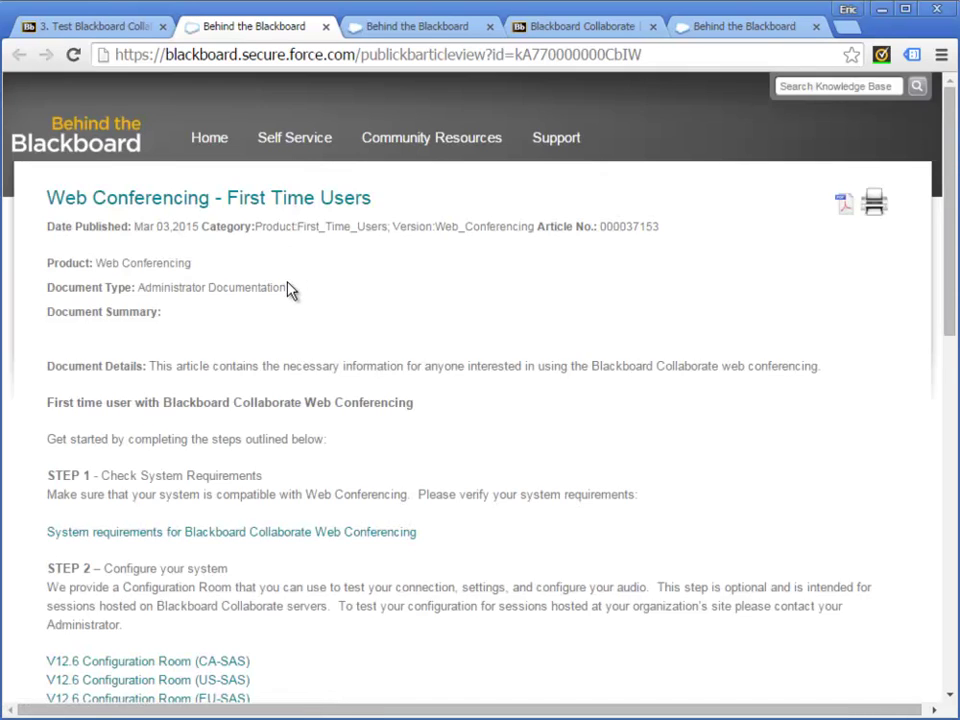
pyautogui.scroll(-2, 290, 289)
pyautogui.scroll(-2, 290, 287)
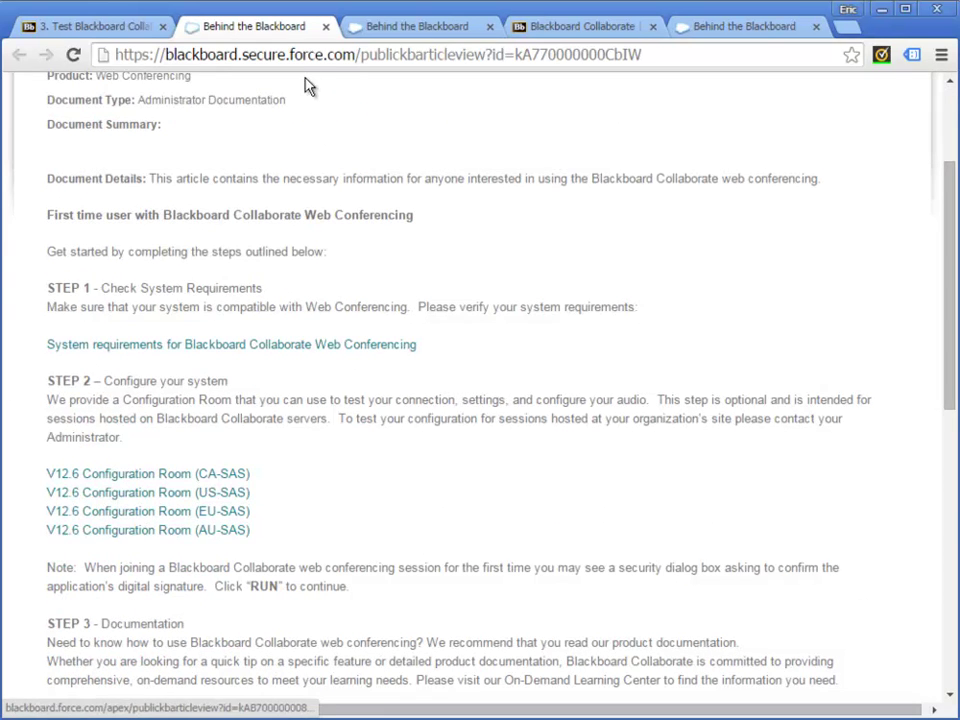
# Close the first-time users article and all other extra browser tabs, keeping only the 3. Test Blackboard Collaborate page
pyautogui.click(327, 27)
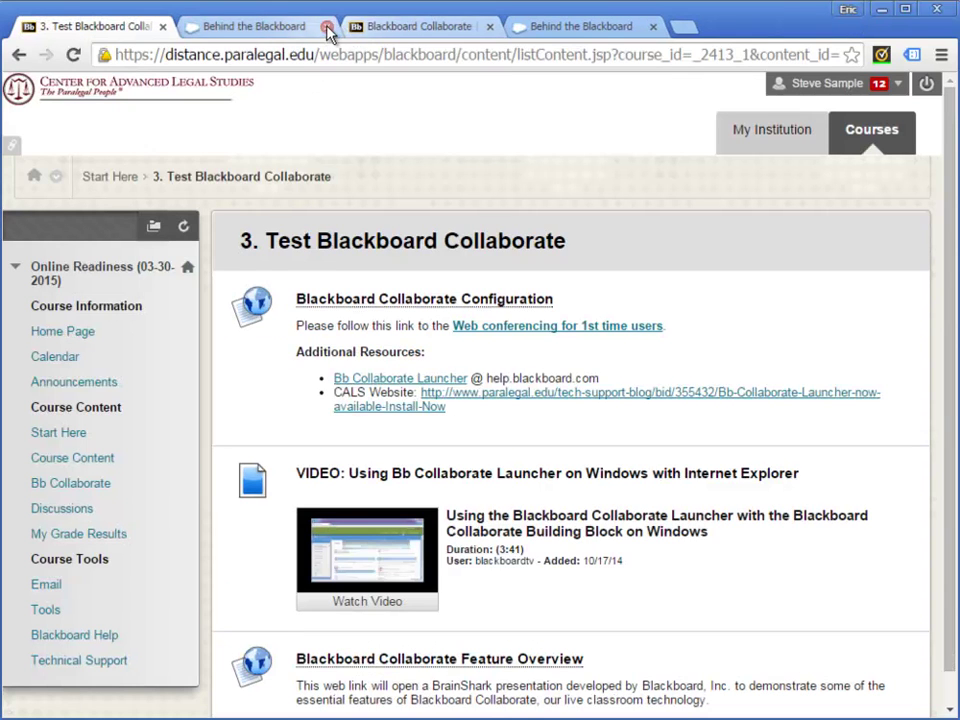
pyautogui.click(328, 29)
pyautogui.click(326, 27)
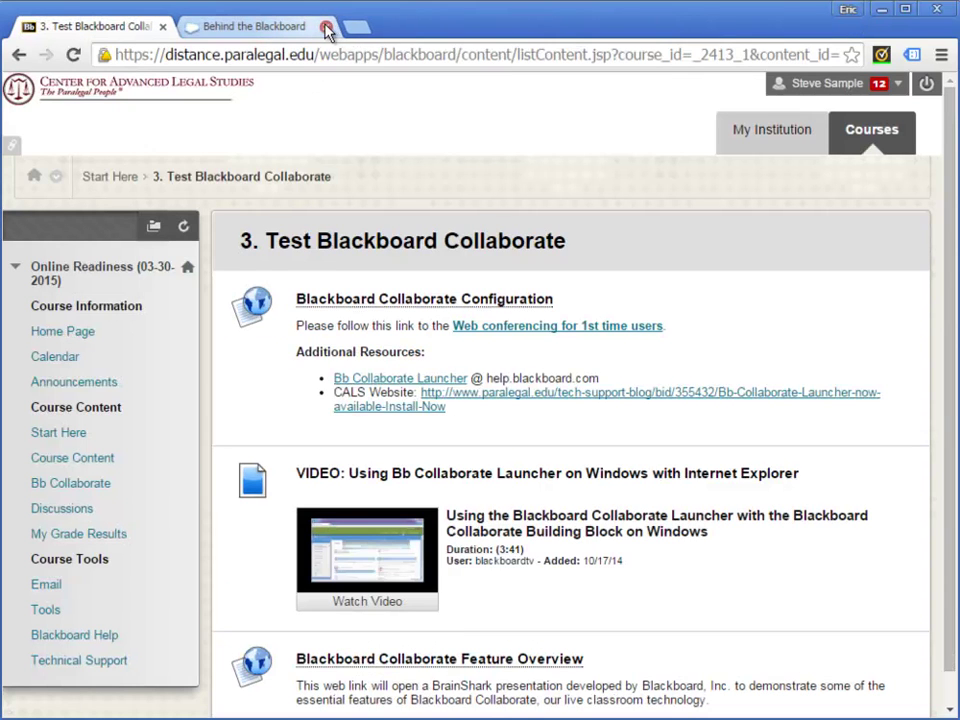
pyautogui.click(325, 27)
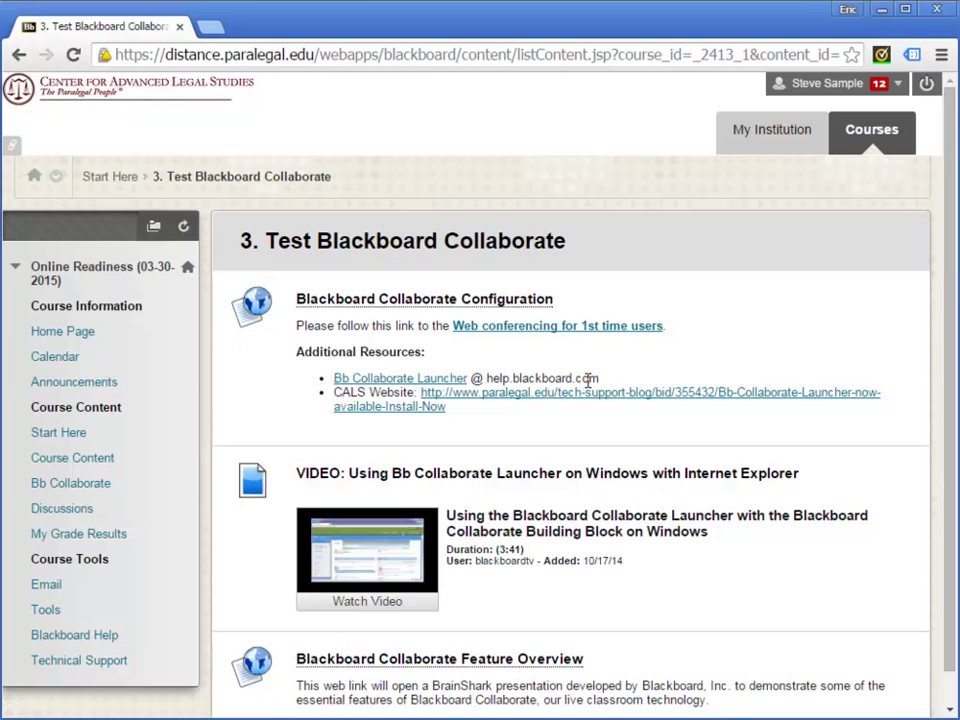
# Open the Bb Collaborate Launcher resource at help.blackboard.com and read the launcher overview
pyautogui.click(368, 381)
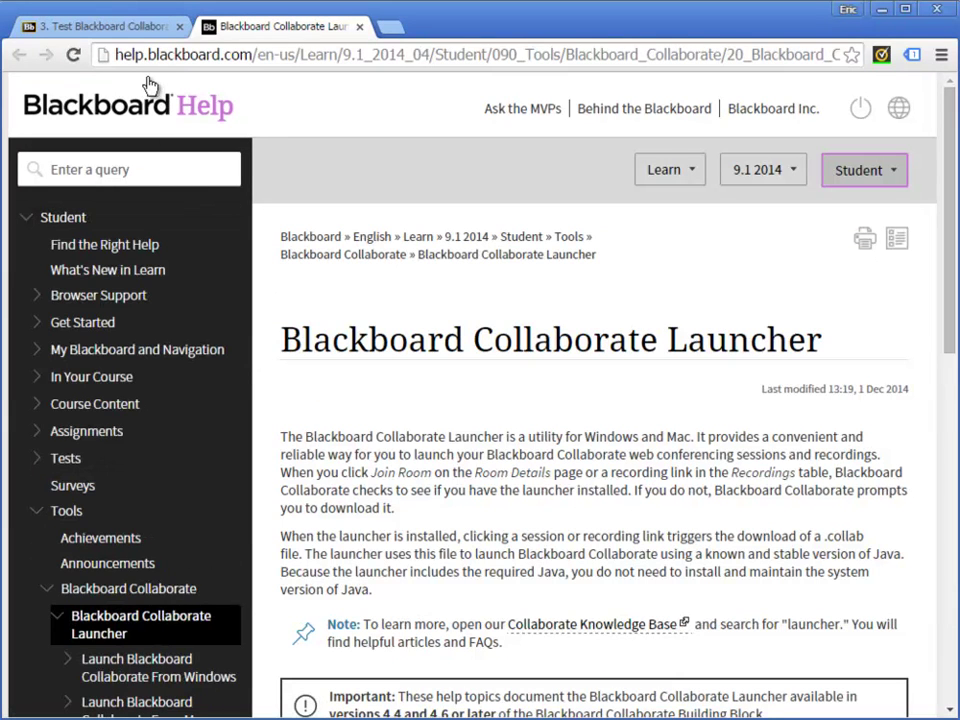
pyautogui.scroll(-1, 105, 240)
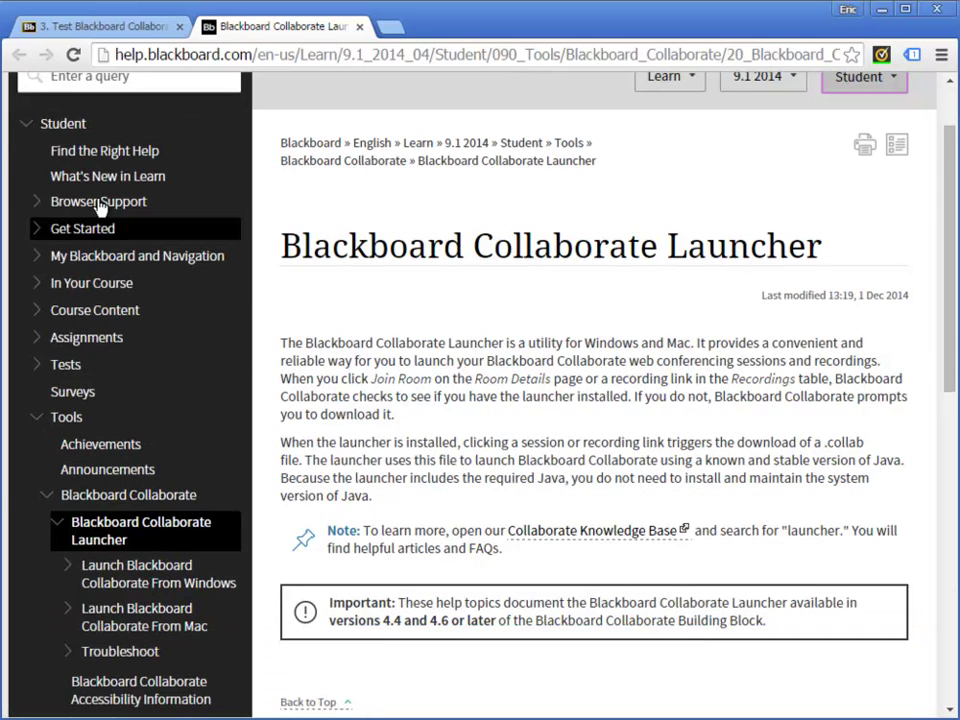
pyautogui.scroll(-1, 295, 420)
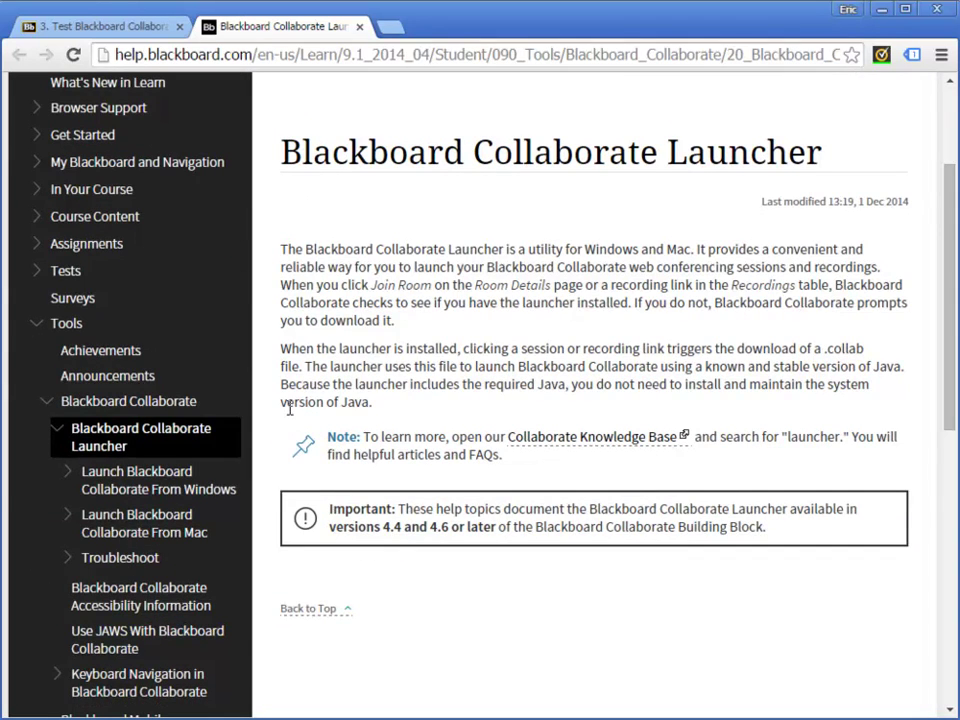
pyautogui.scroll(-1, 285, 430)
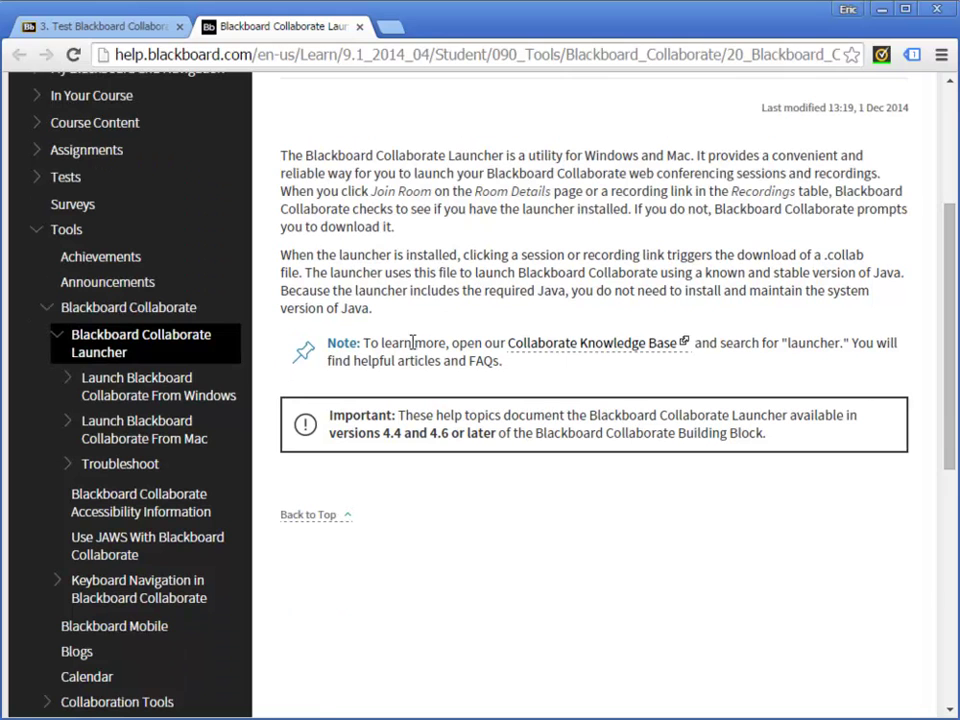
# Review the Launch Blackboard Collaborate From Windows help topic and its Install the Windows Launcher instructions
pyautogui.click(168, 400)
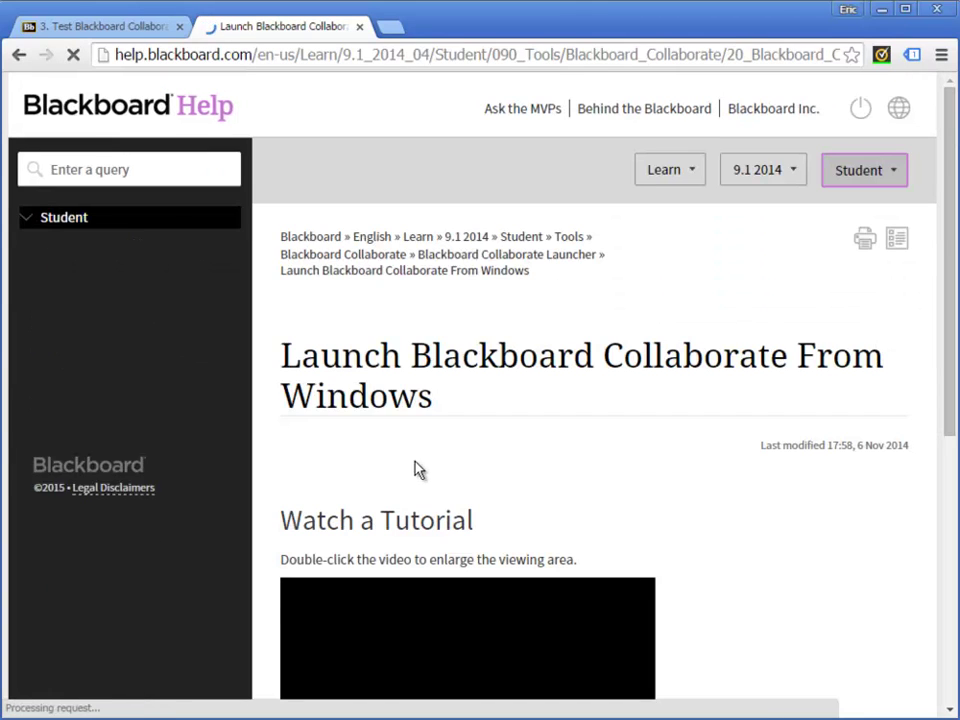
pyautogui.scroll(-2, 720, 454)
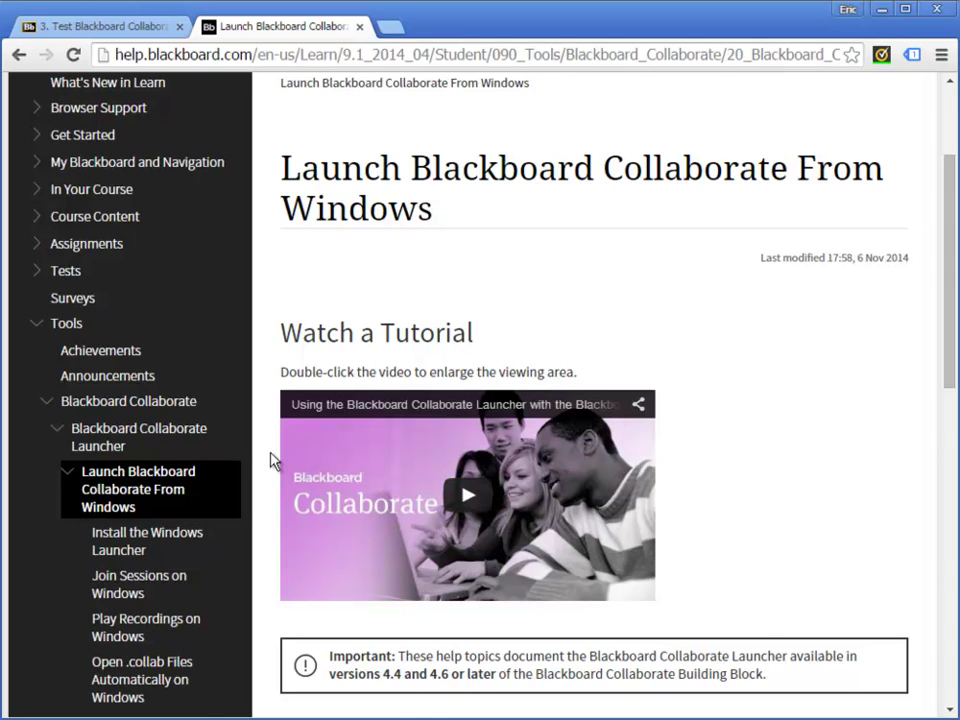
pyautogui.scroll(-1, 275, 461)
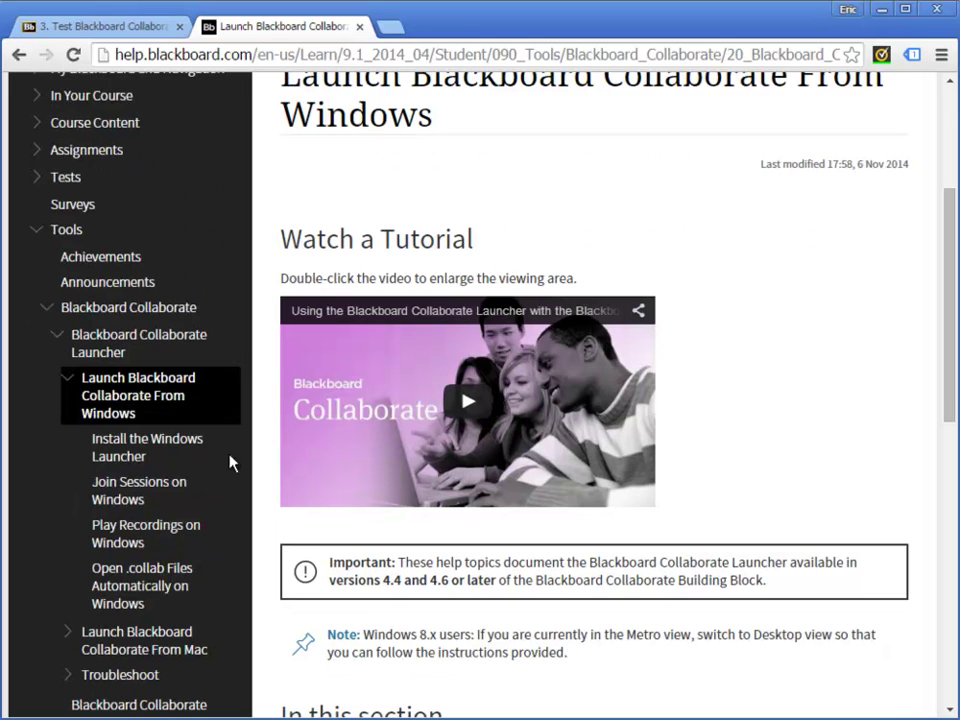
pyautogui.click(183, 448)
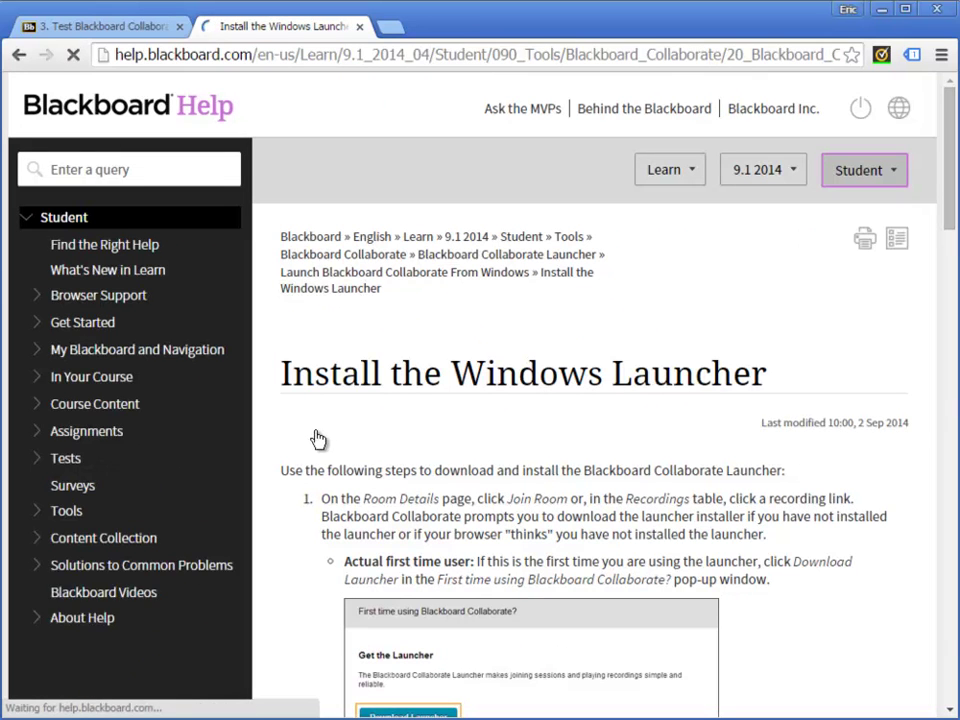
pyautogui.scroll(-1, 283, 438)
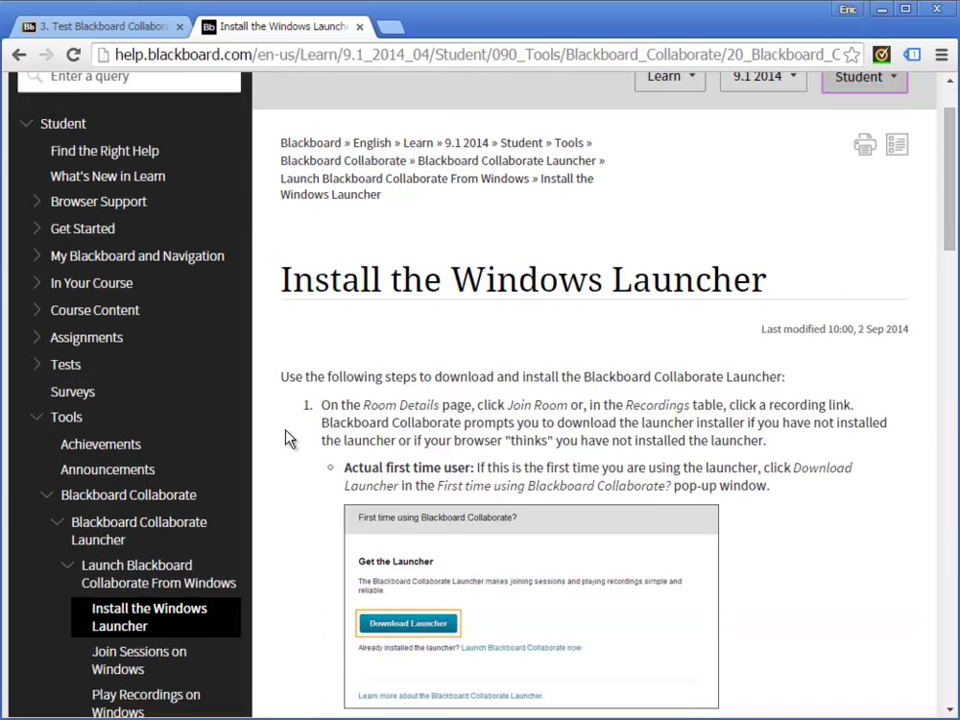
pyautogui.scroll(-1, 287, 438)
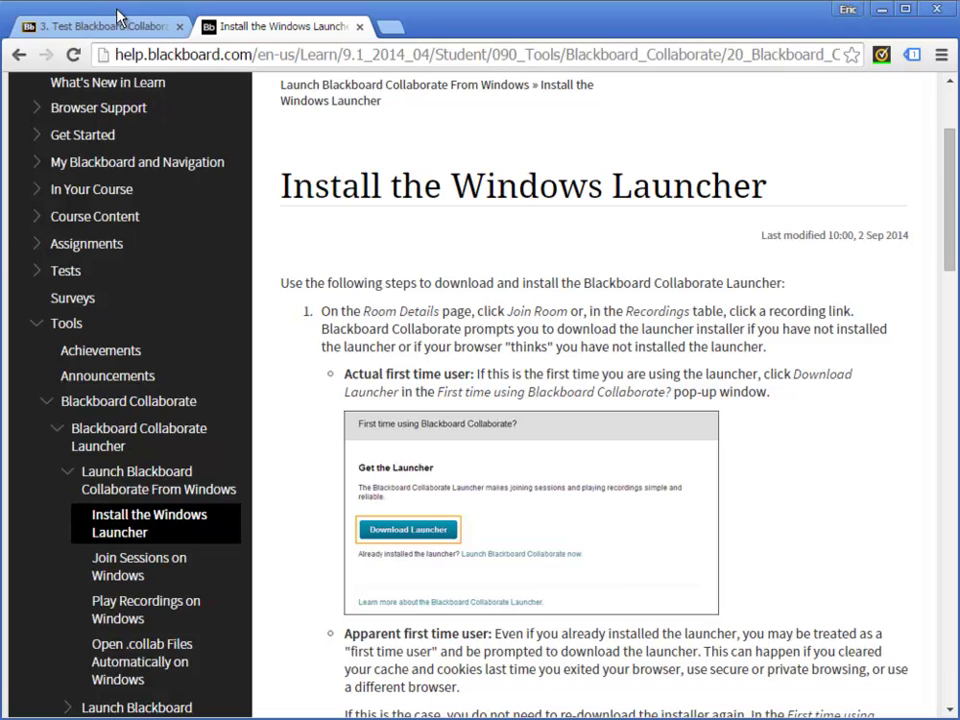
# Return to the course page, open the CALS website article on installing the Bb Collaborate Launcher and look through its download and installation instructions
pyautogui.click(88, 22)
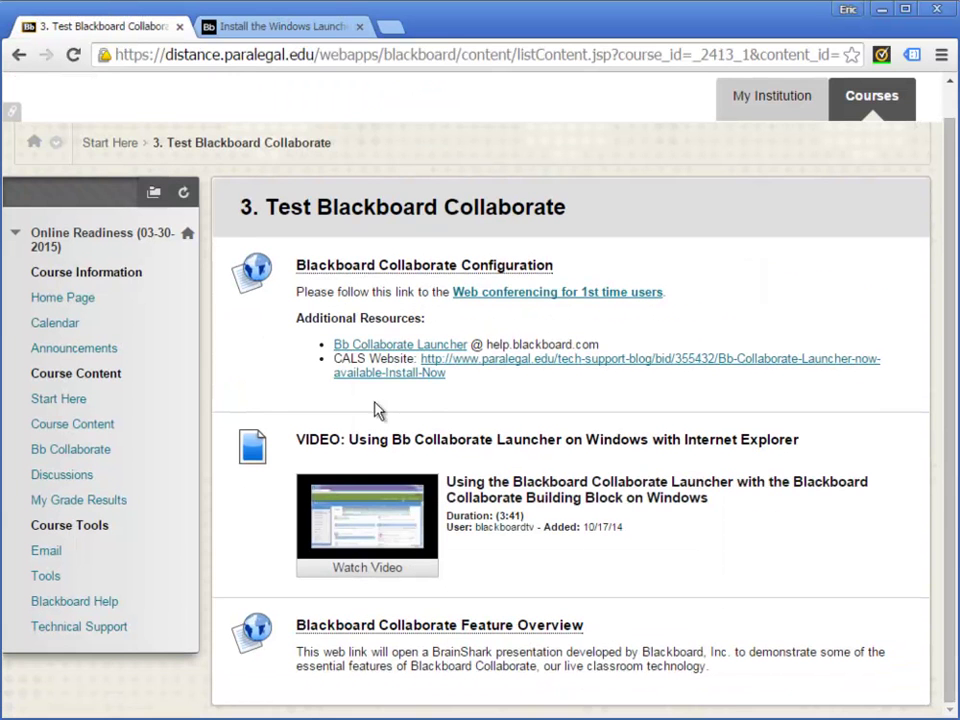
pyautogui.click(452, 366)
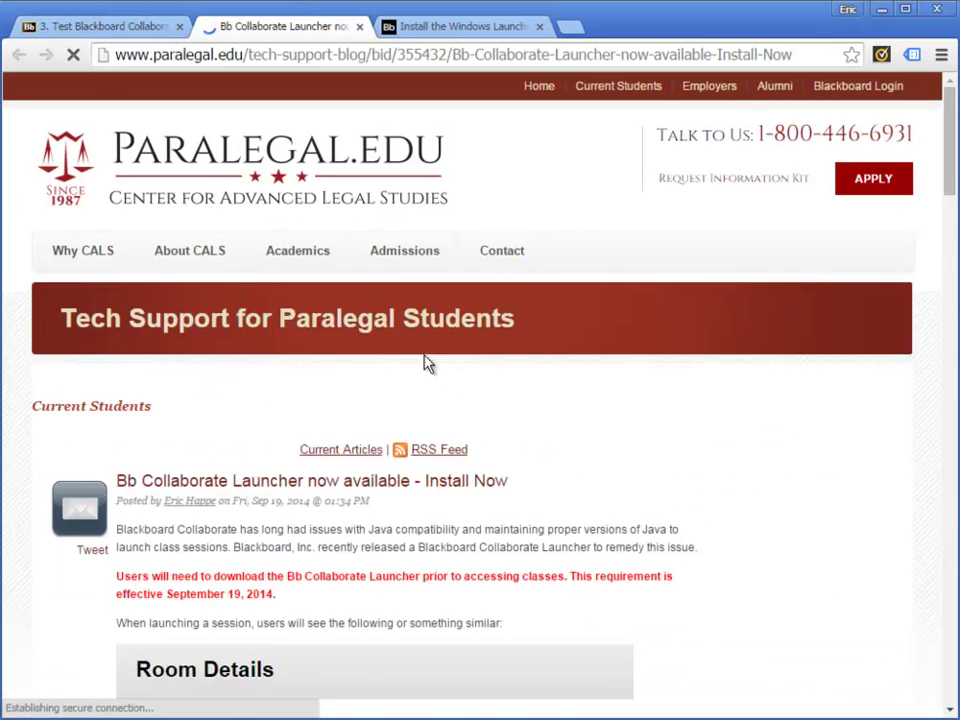
pyautogui.scroll(-1, 317, 368)
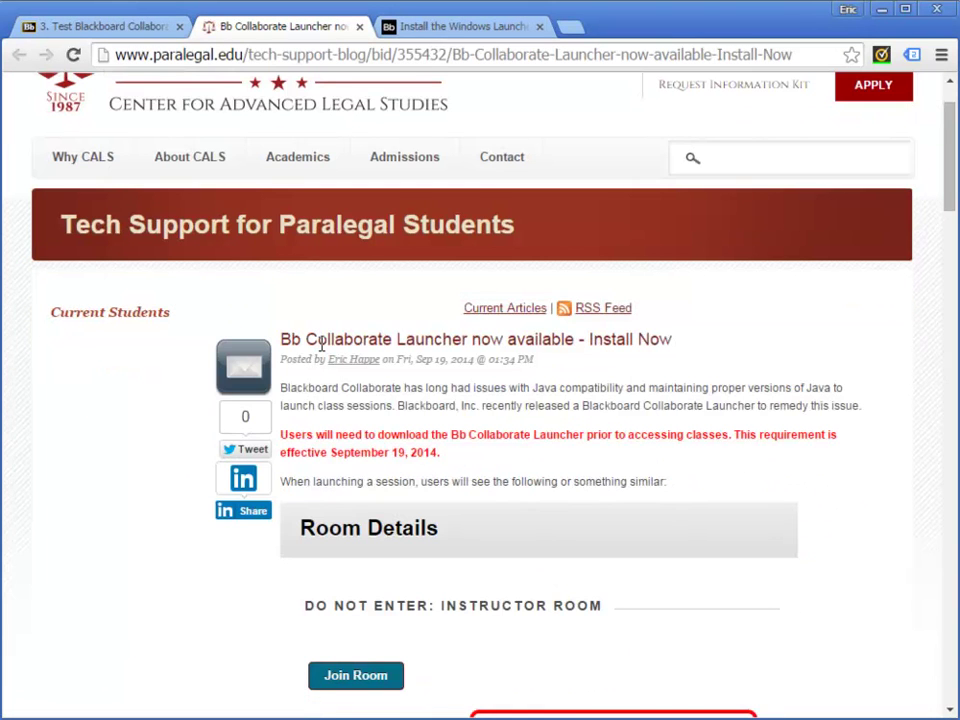
pyautogui.scroll(-5, 255, 266)
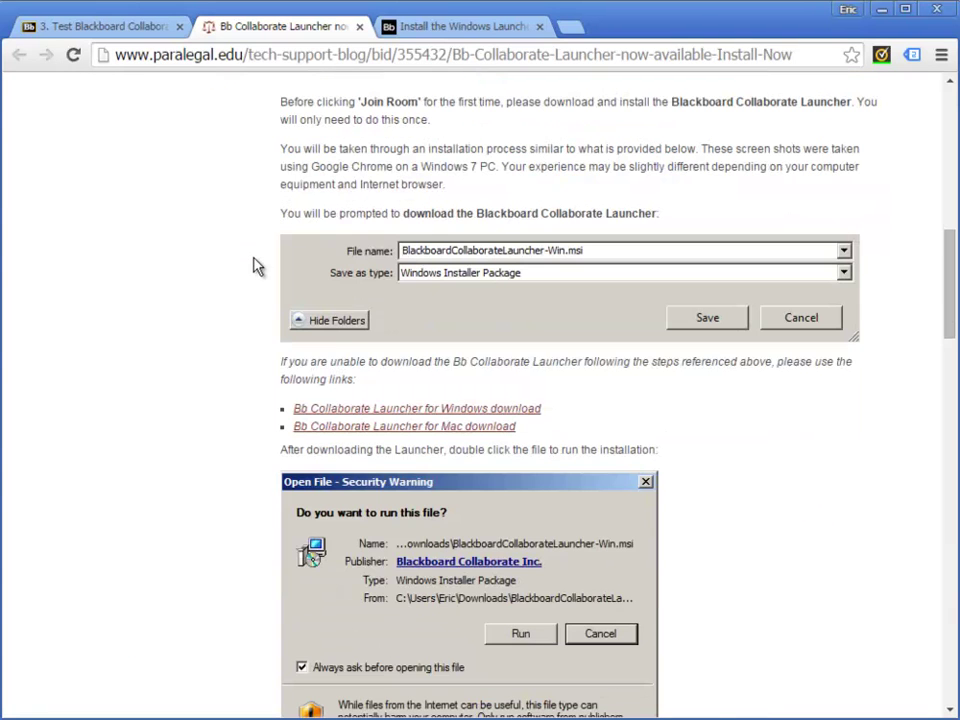
pyautogui.scroll(-2, 255, 266)
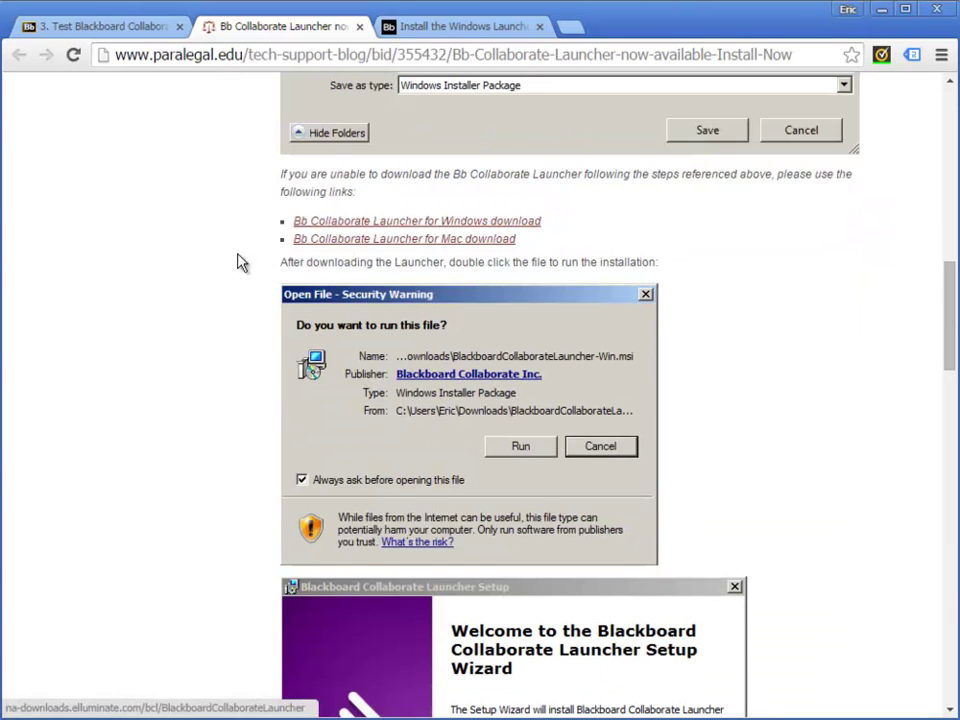
pyautogui.scroll(8, 250, 250)
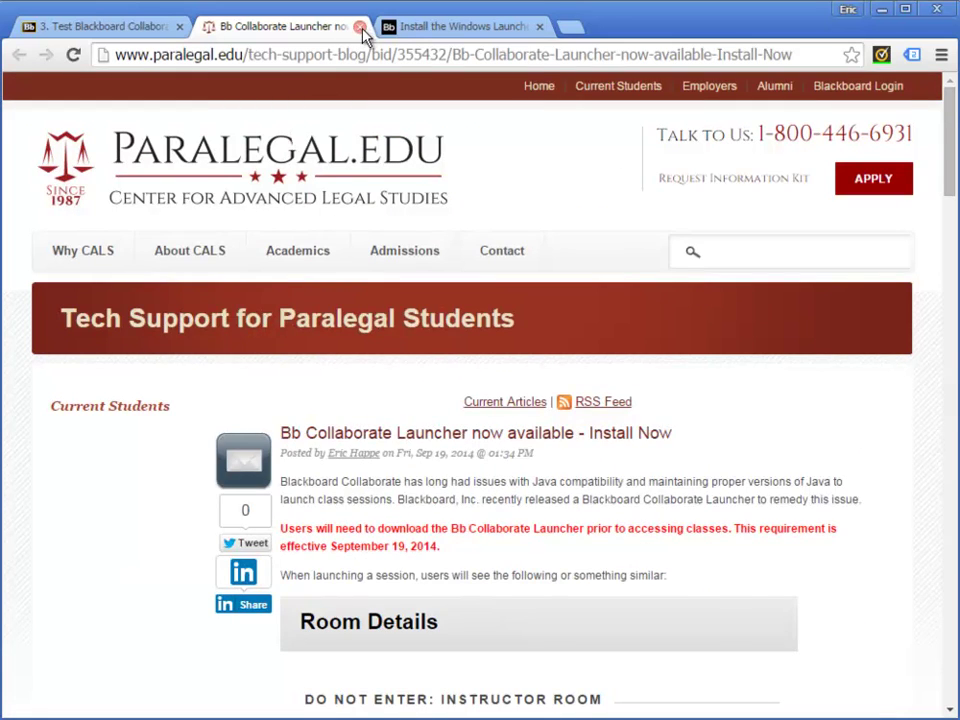